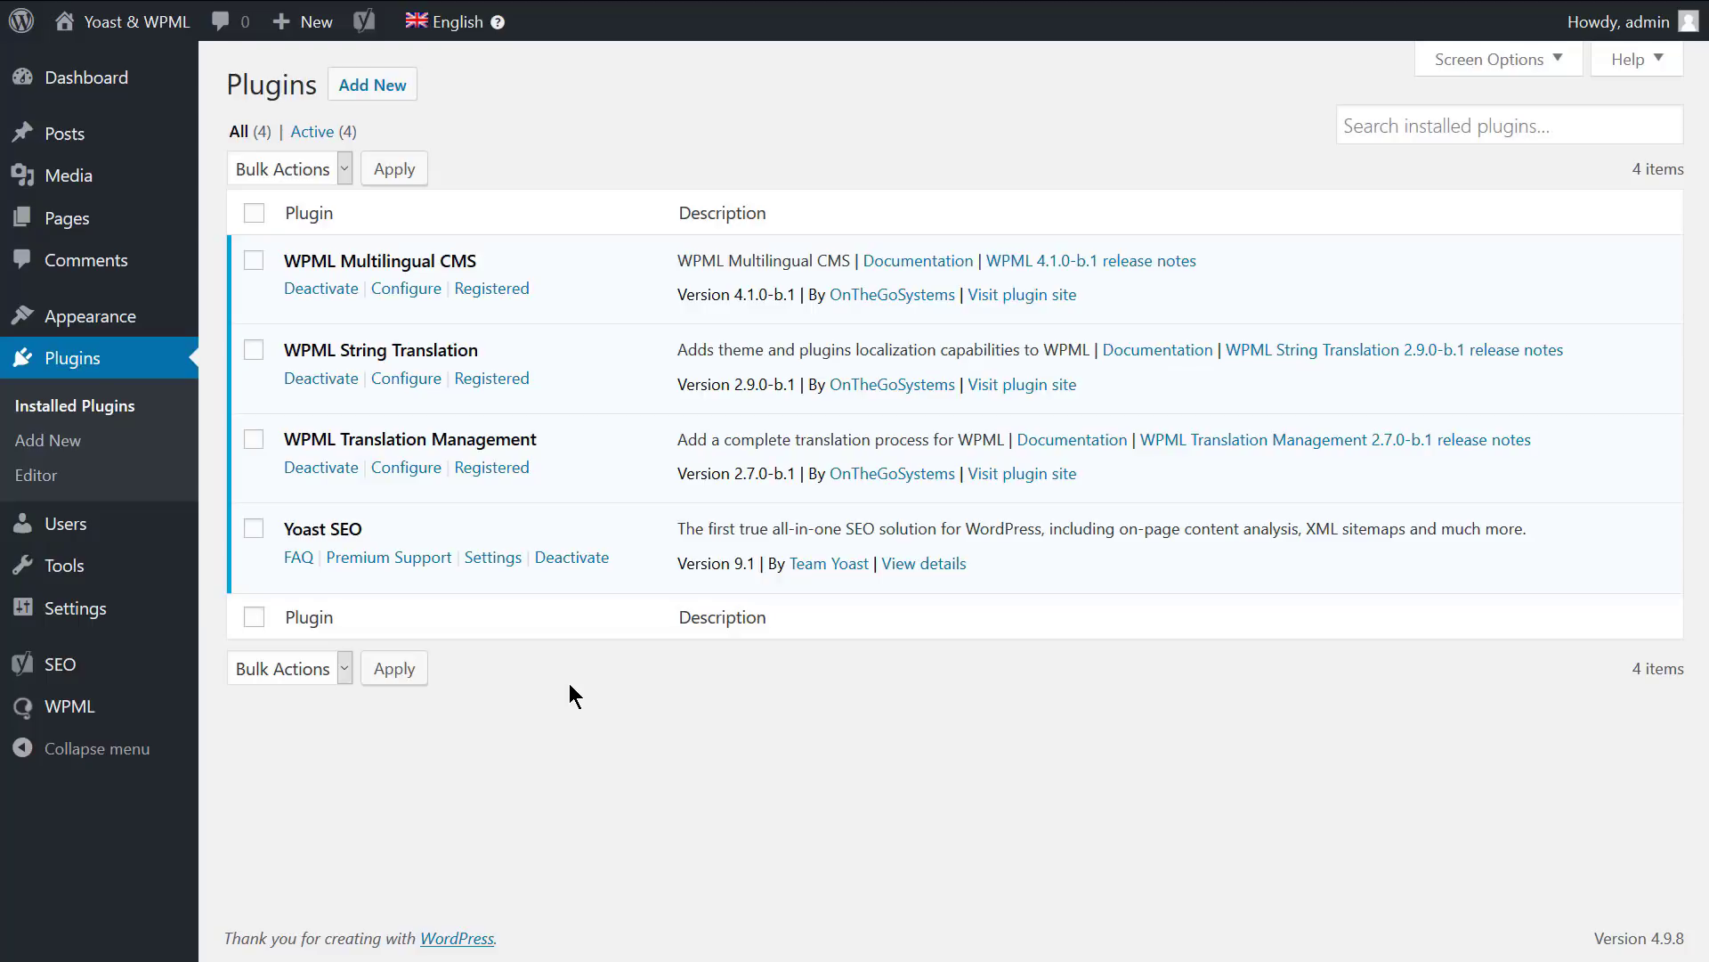
Open WPML Settings to review the Advanced Translation Editor setup.
mouse_move(121, 709)
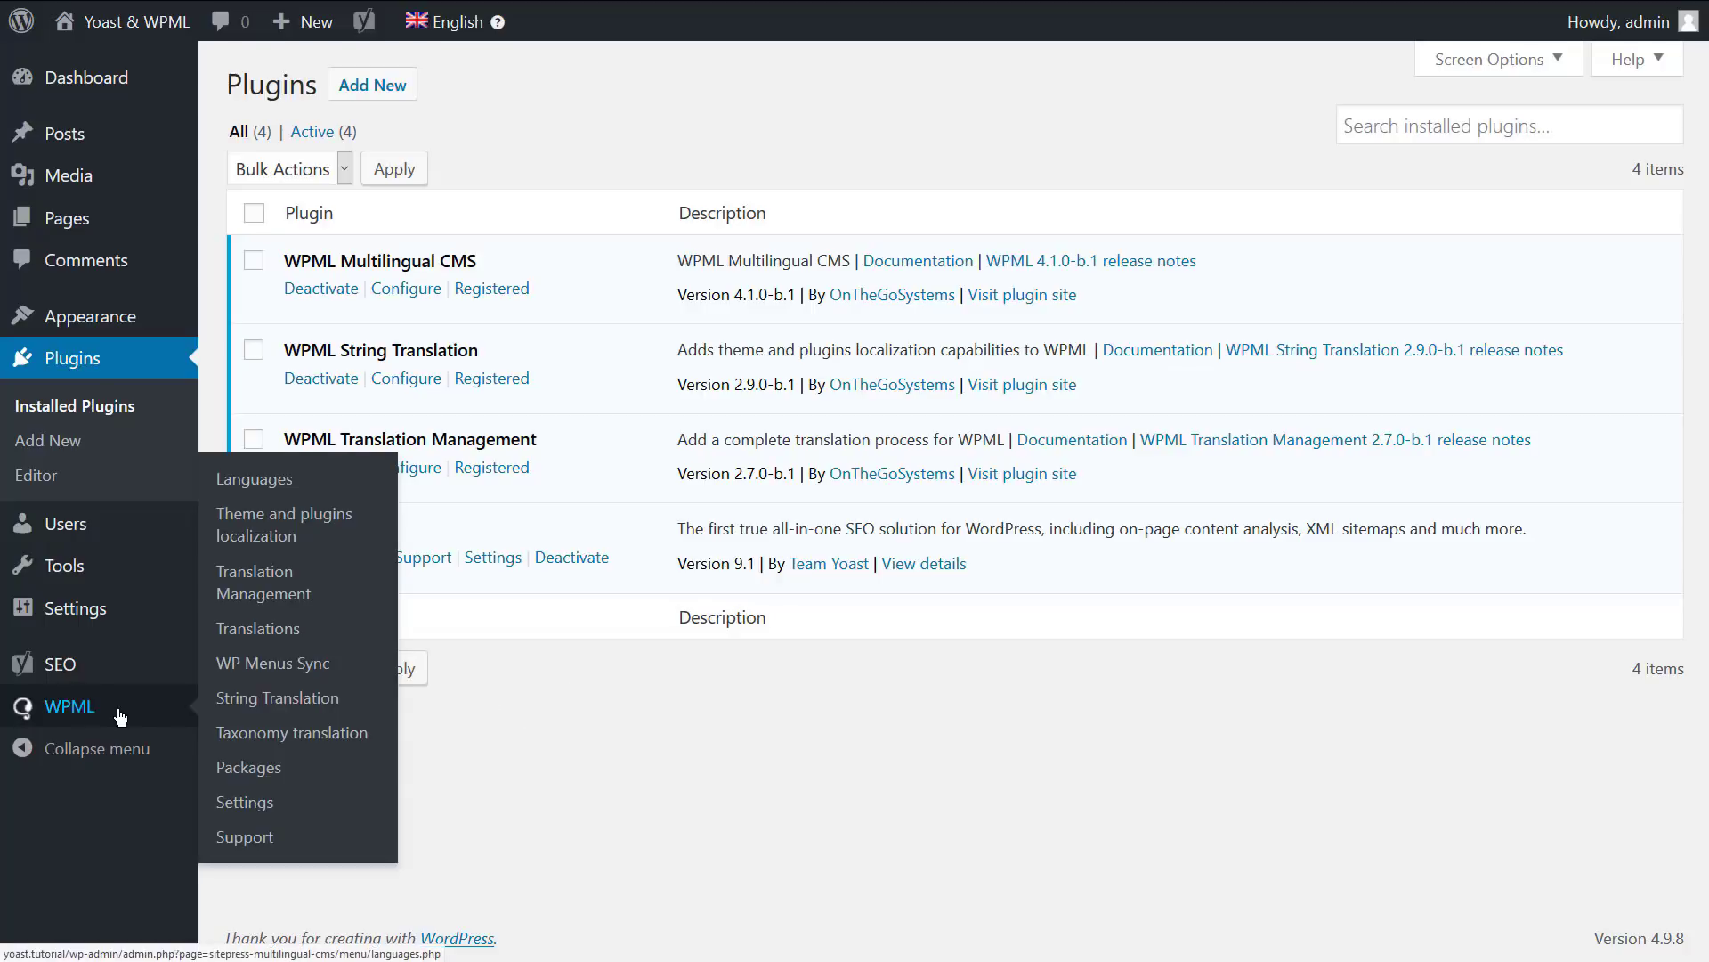
click(244, 802)
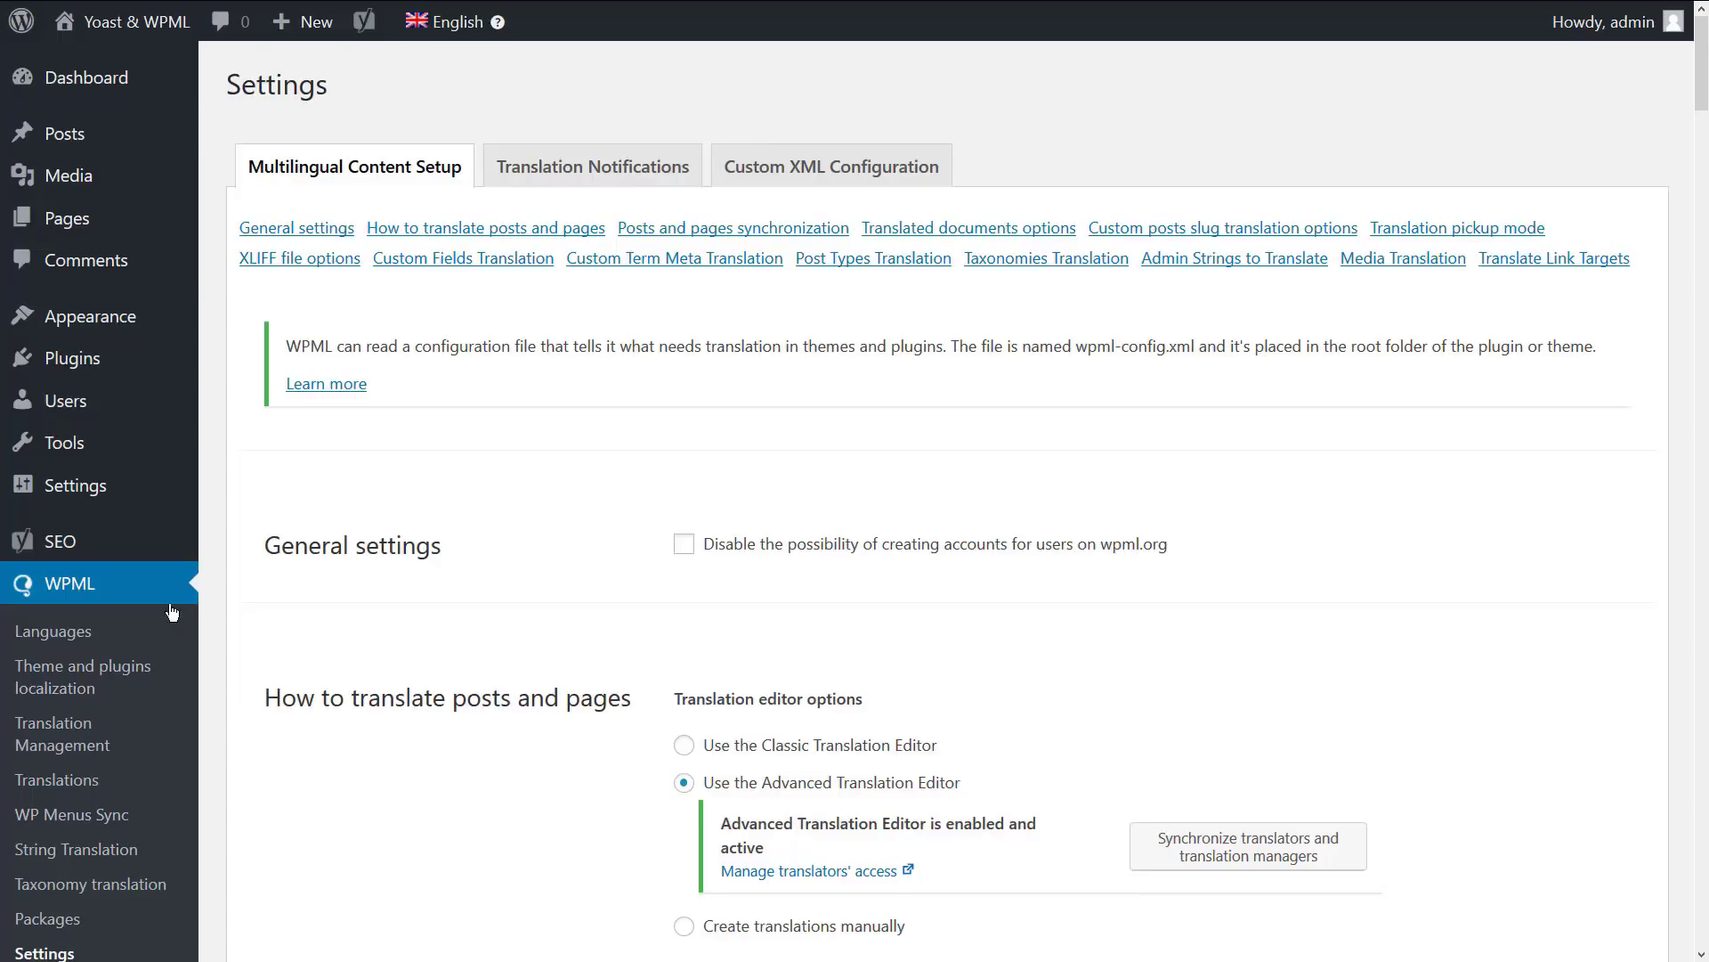
Enable Yoast breadcrumbs under Search Appearance, then go to WPML String Translation.
mouse_move(138, 548)
click(273, 584)
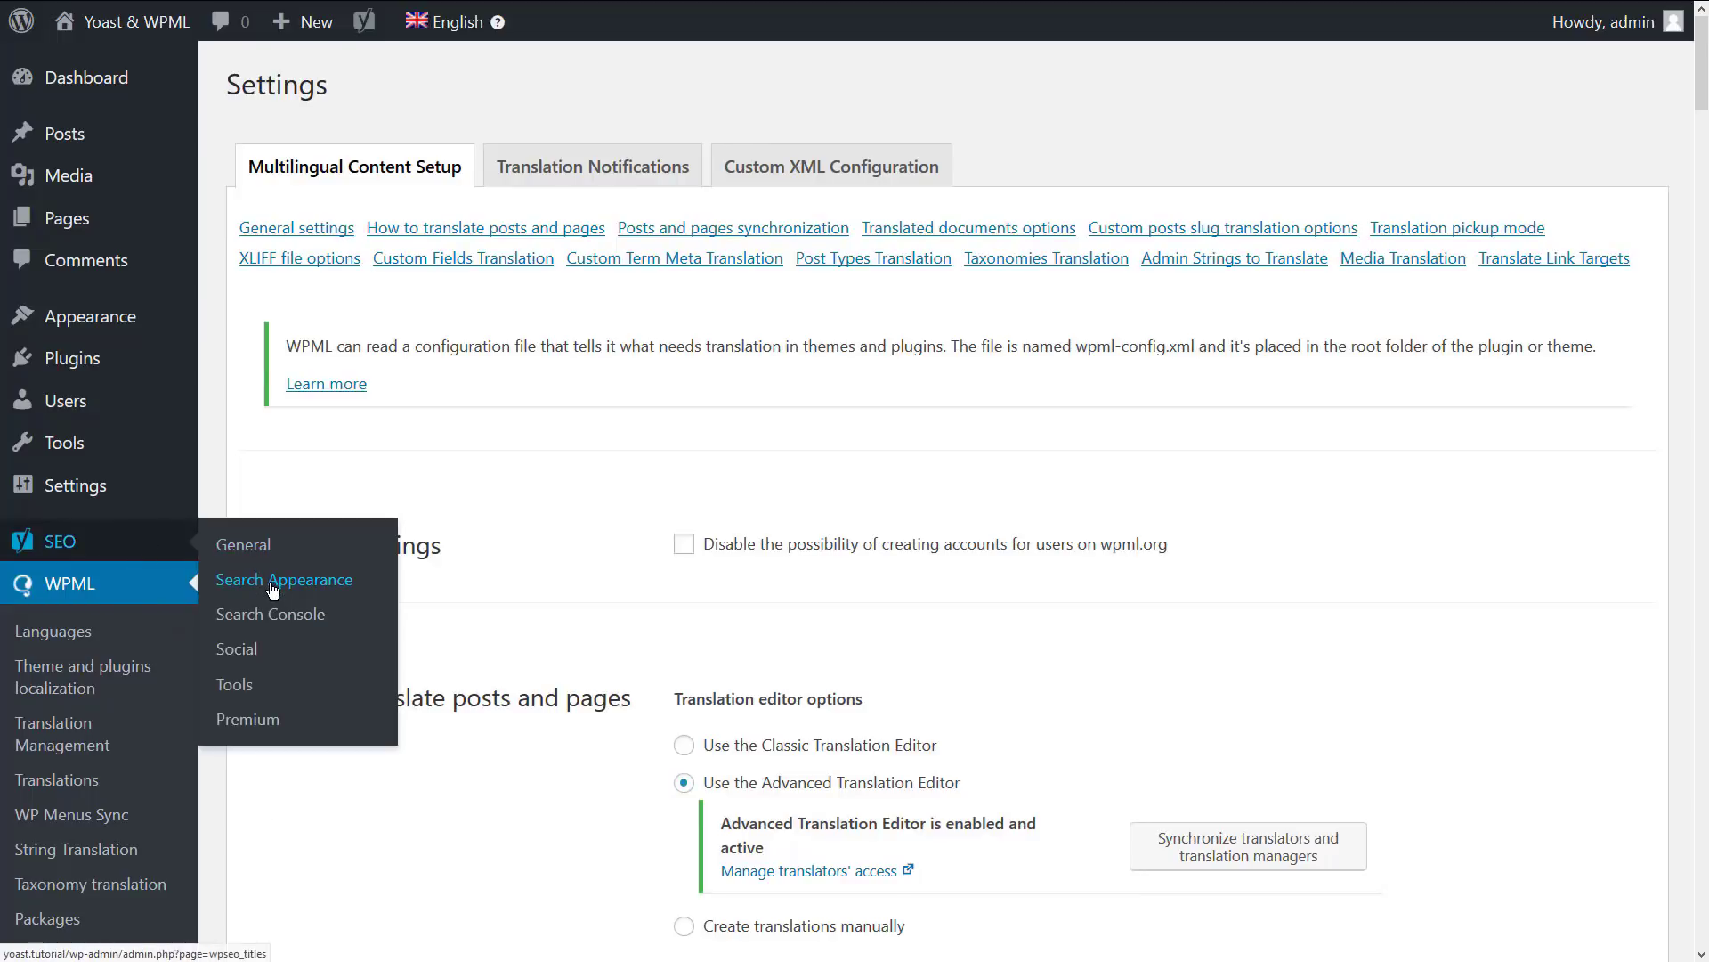
click(439, 154)
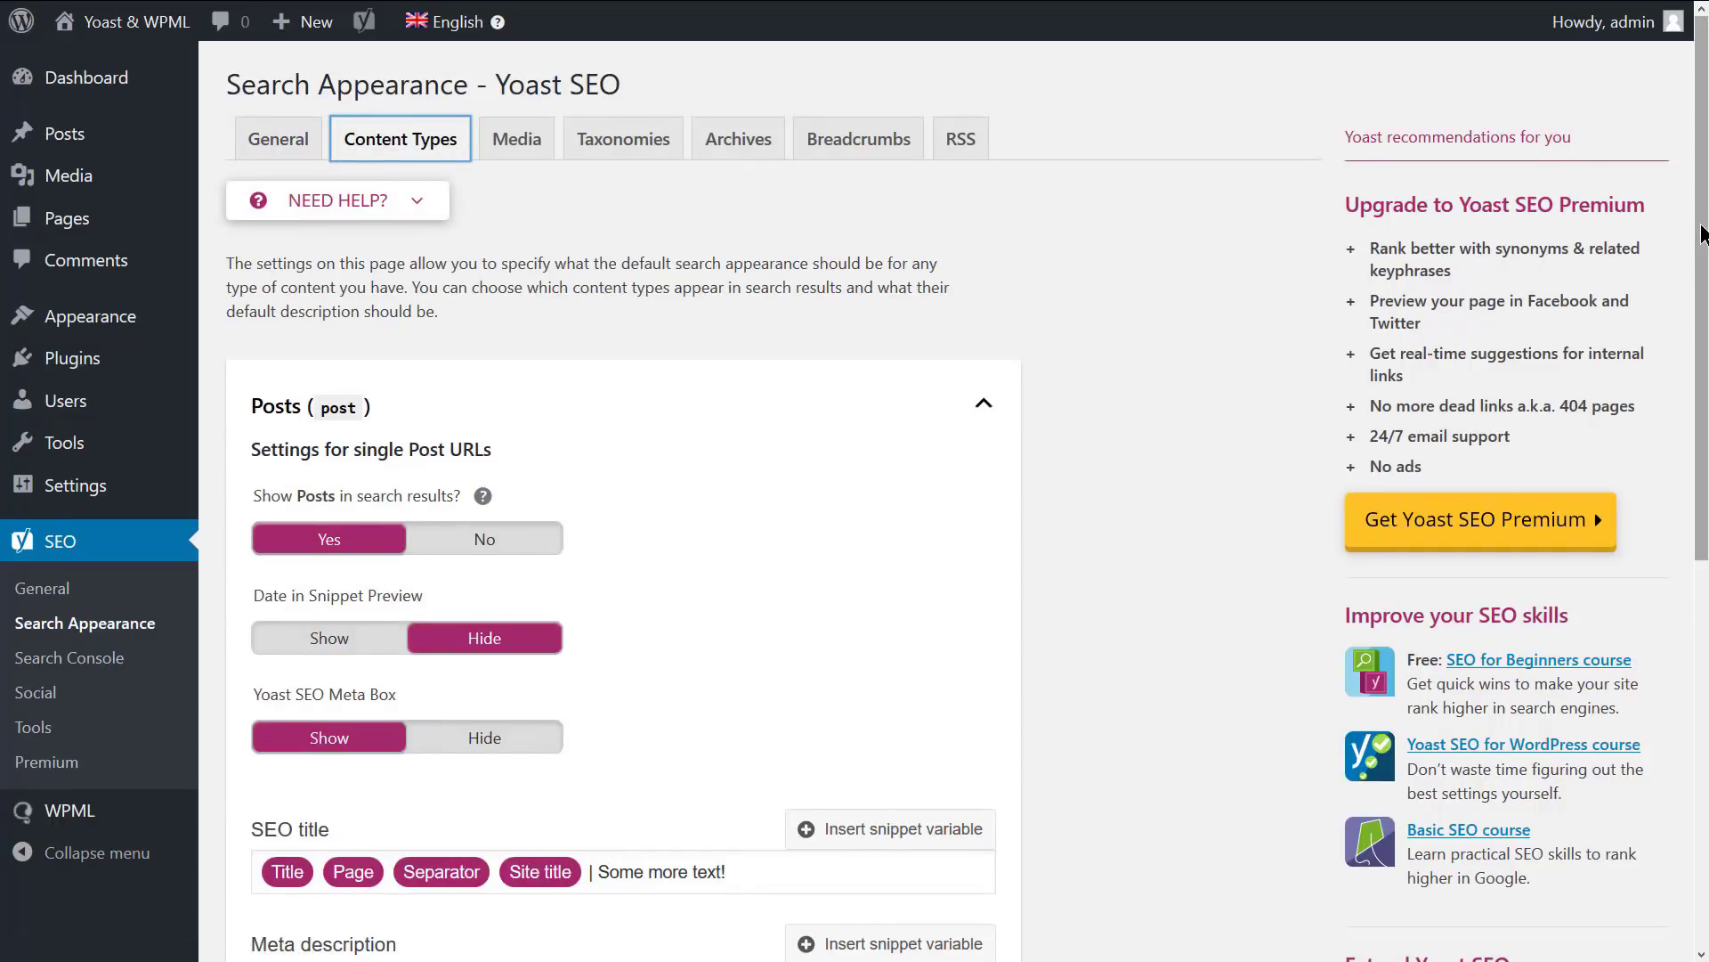
mouse_move(1701, 238)
mouse_down()
mouse_move(1701, 414)
mouse_move(1687, 269)
mouse_up()
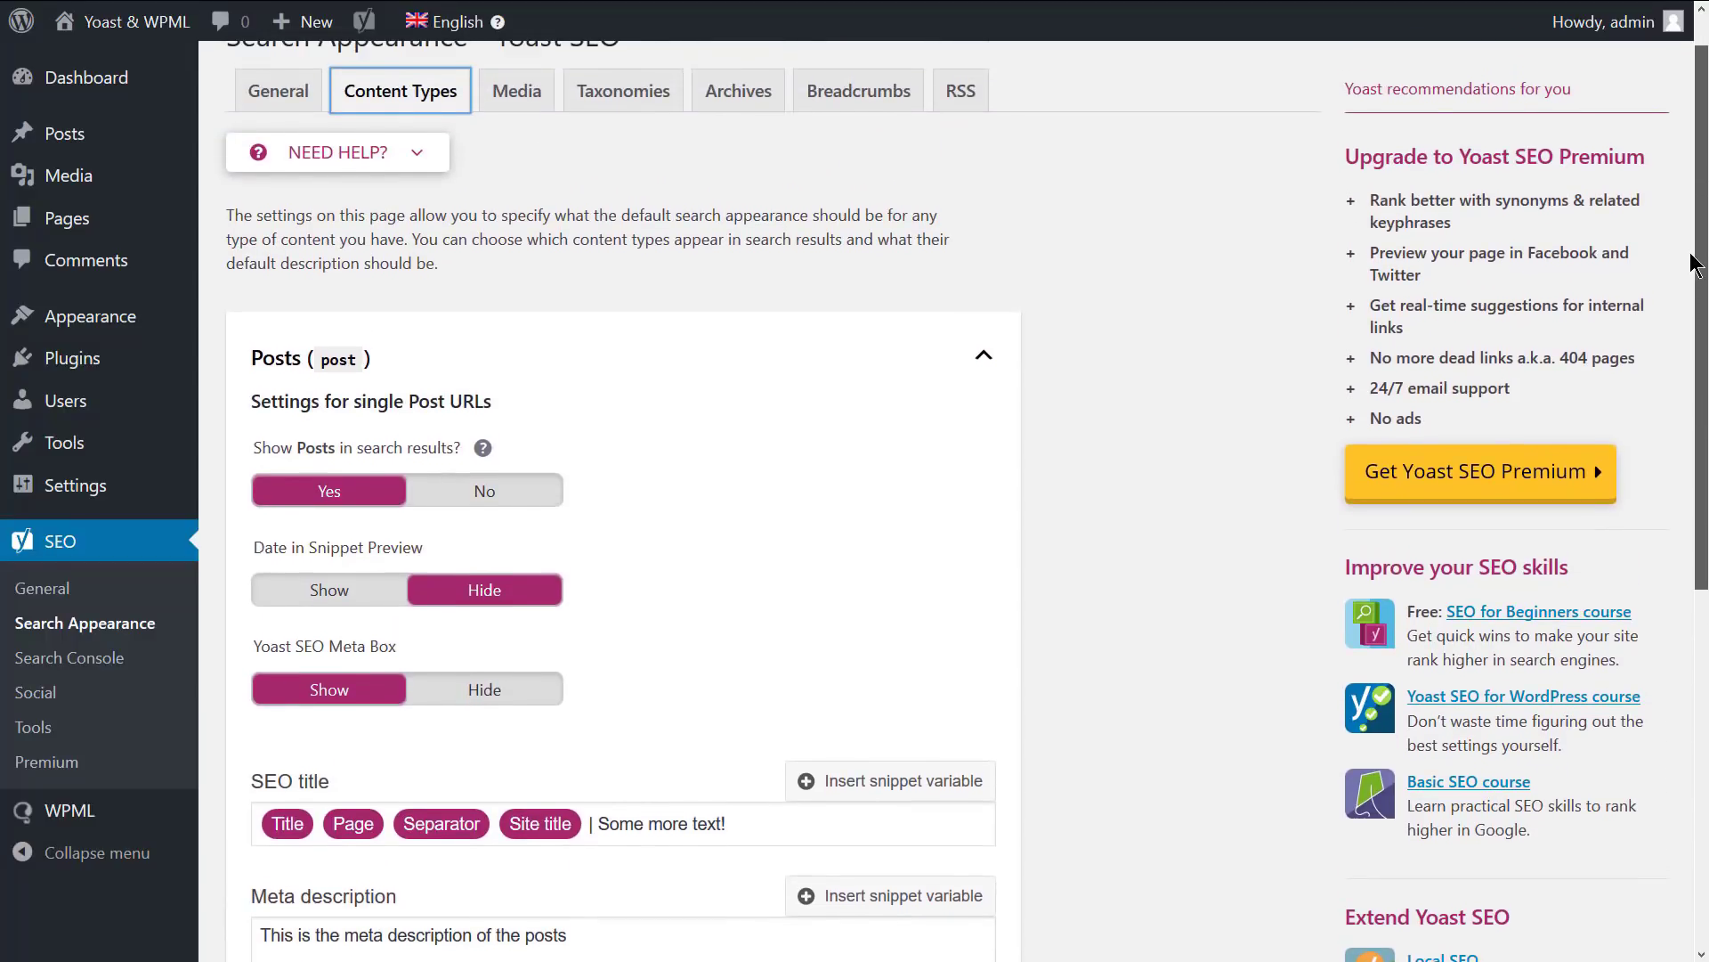
click(862, 106)
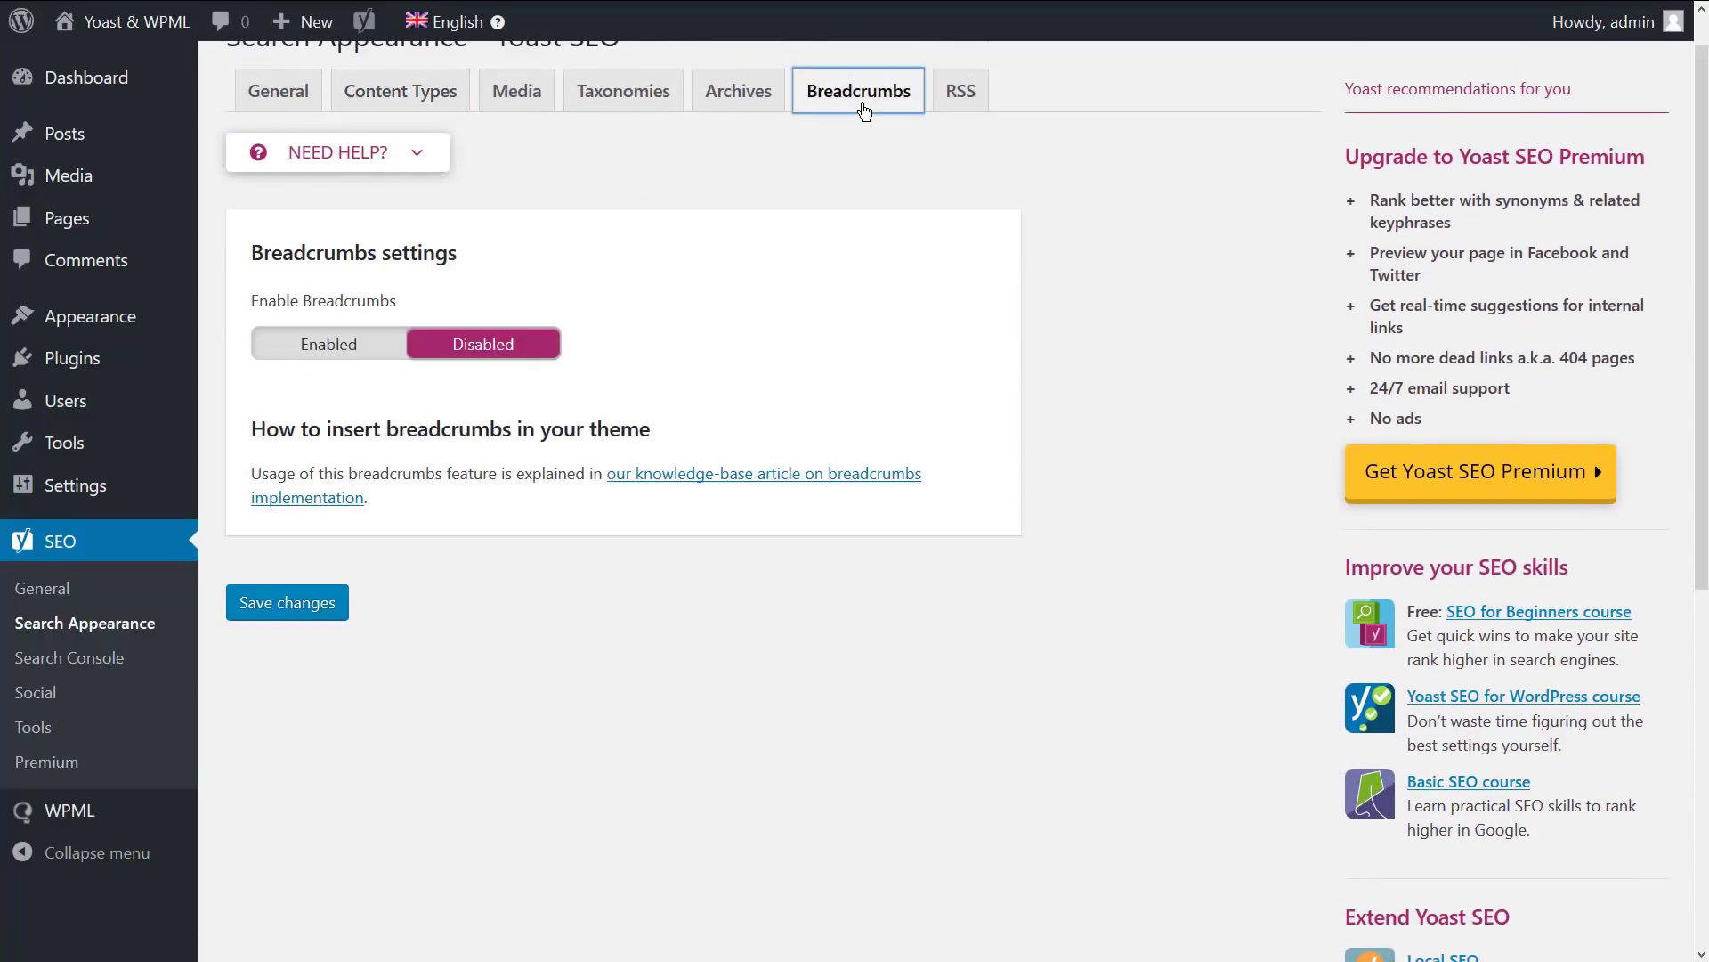
click(346, 352)
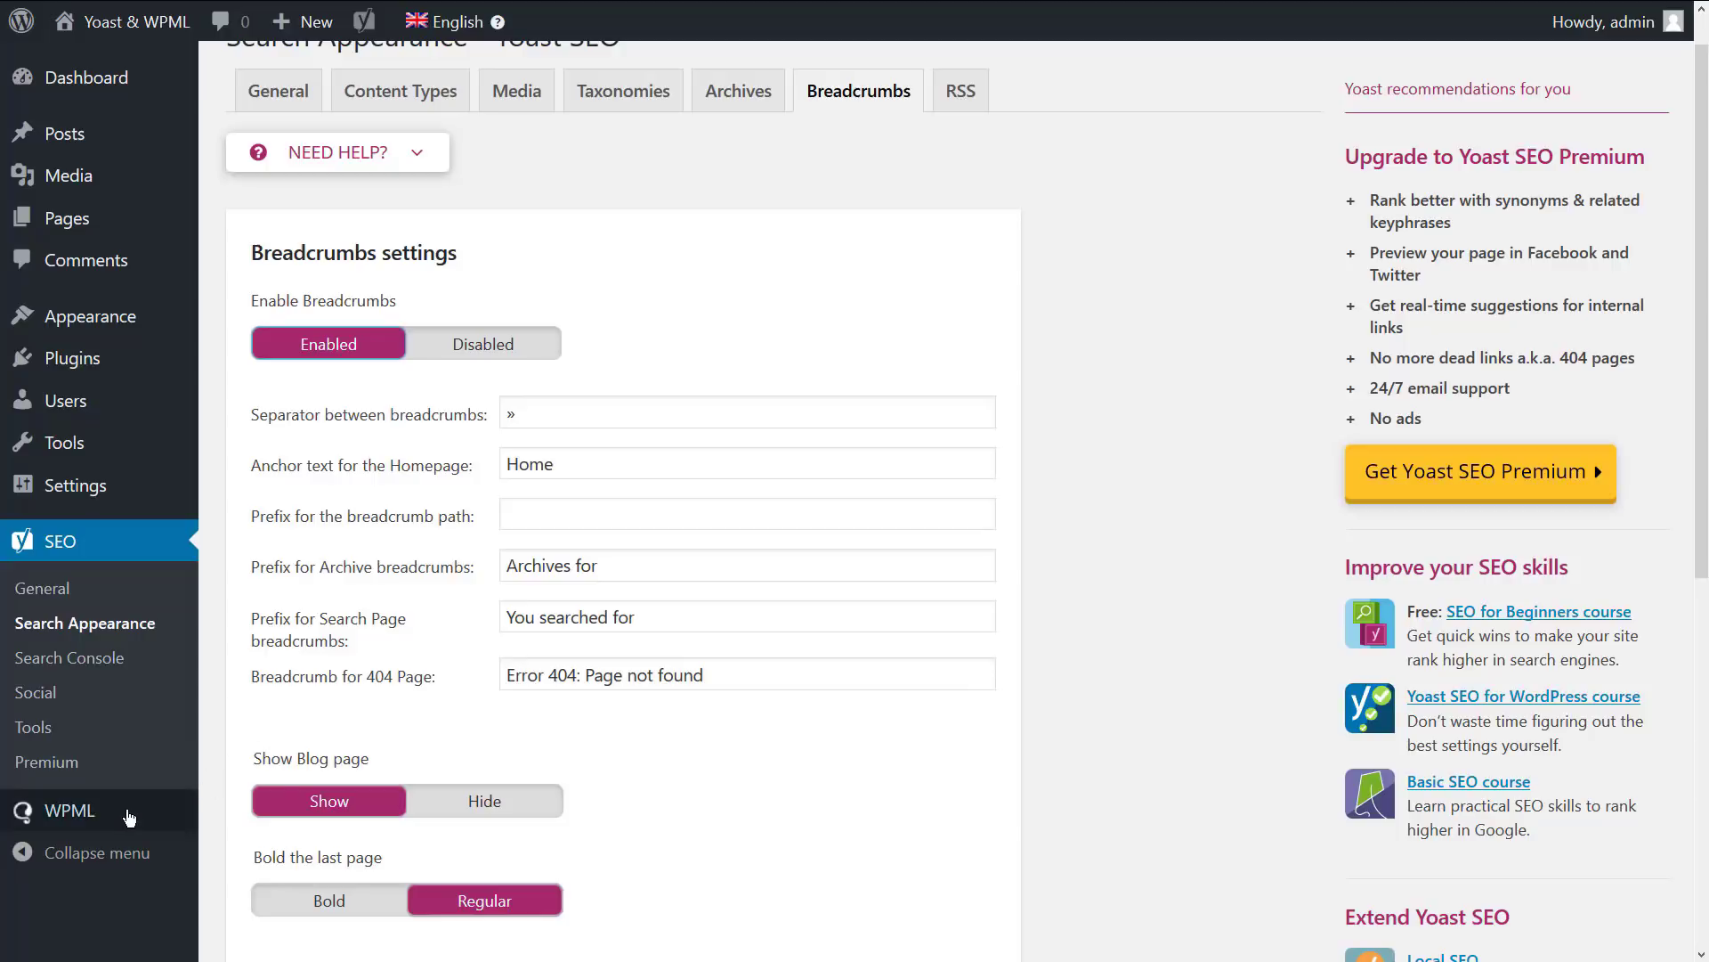
mouse_move(129, 814)
click(253, 753)
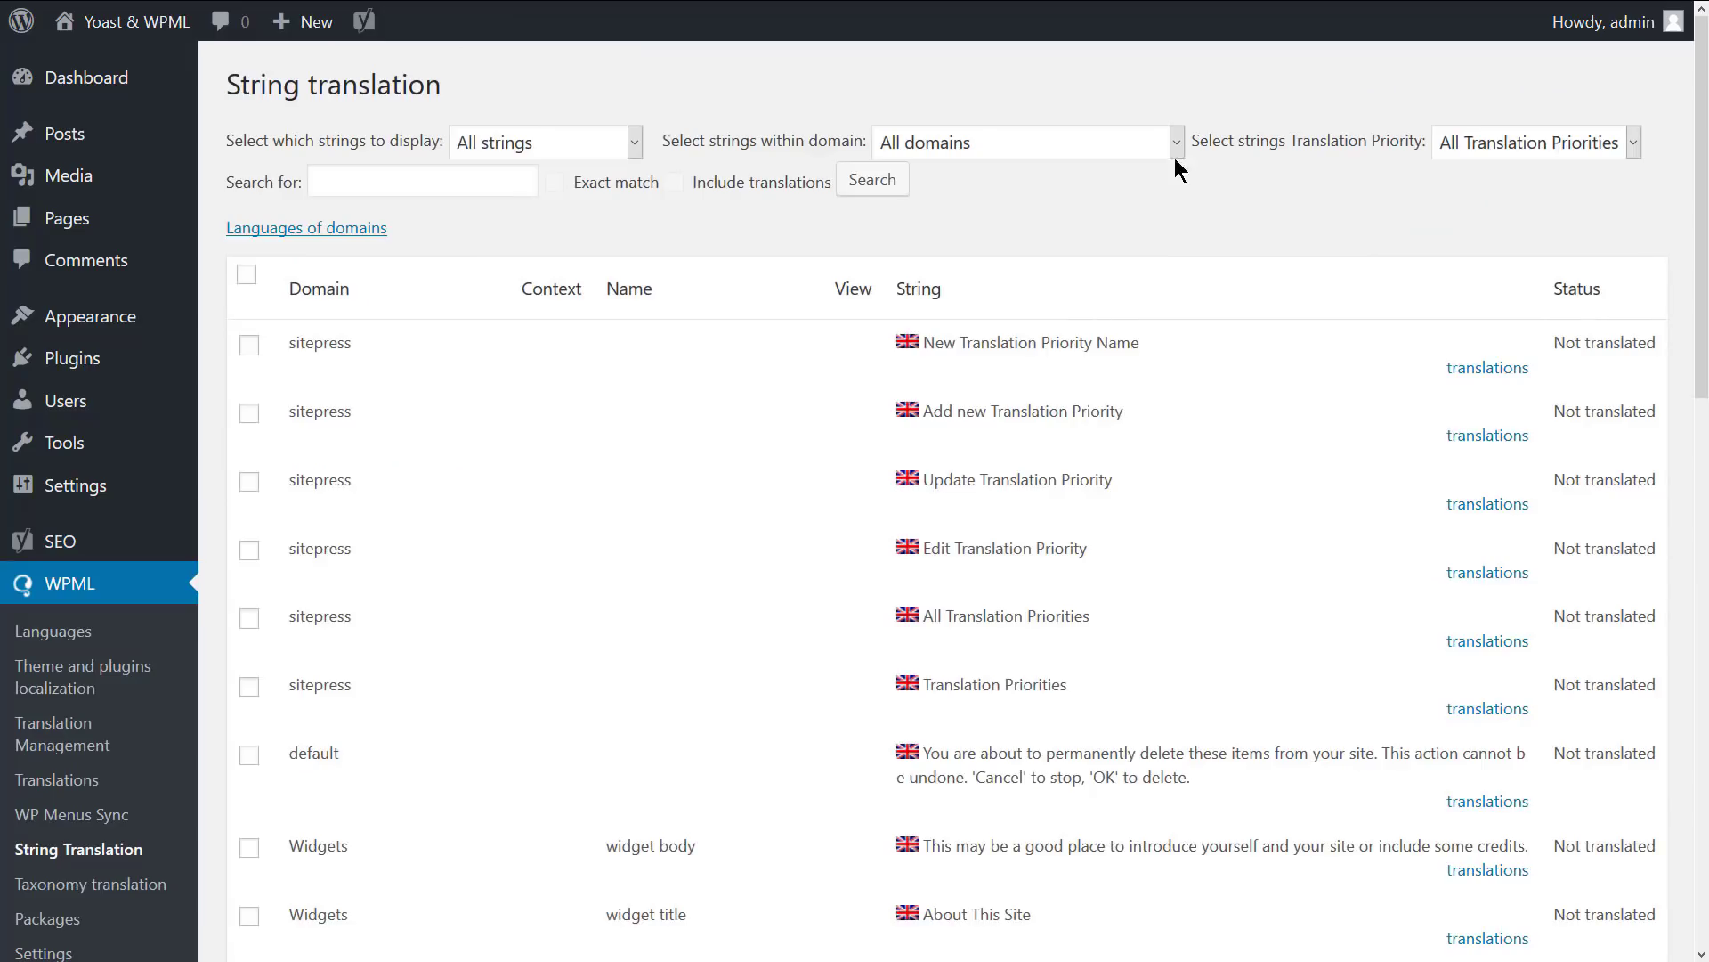
Filter to admin_texts_wpseo_titles and save metadesc-post's Spanish translation, marked complete.
click(1177, 141)
click(1154, 199)
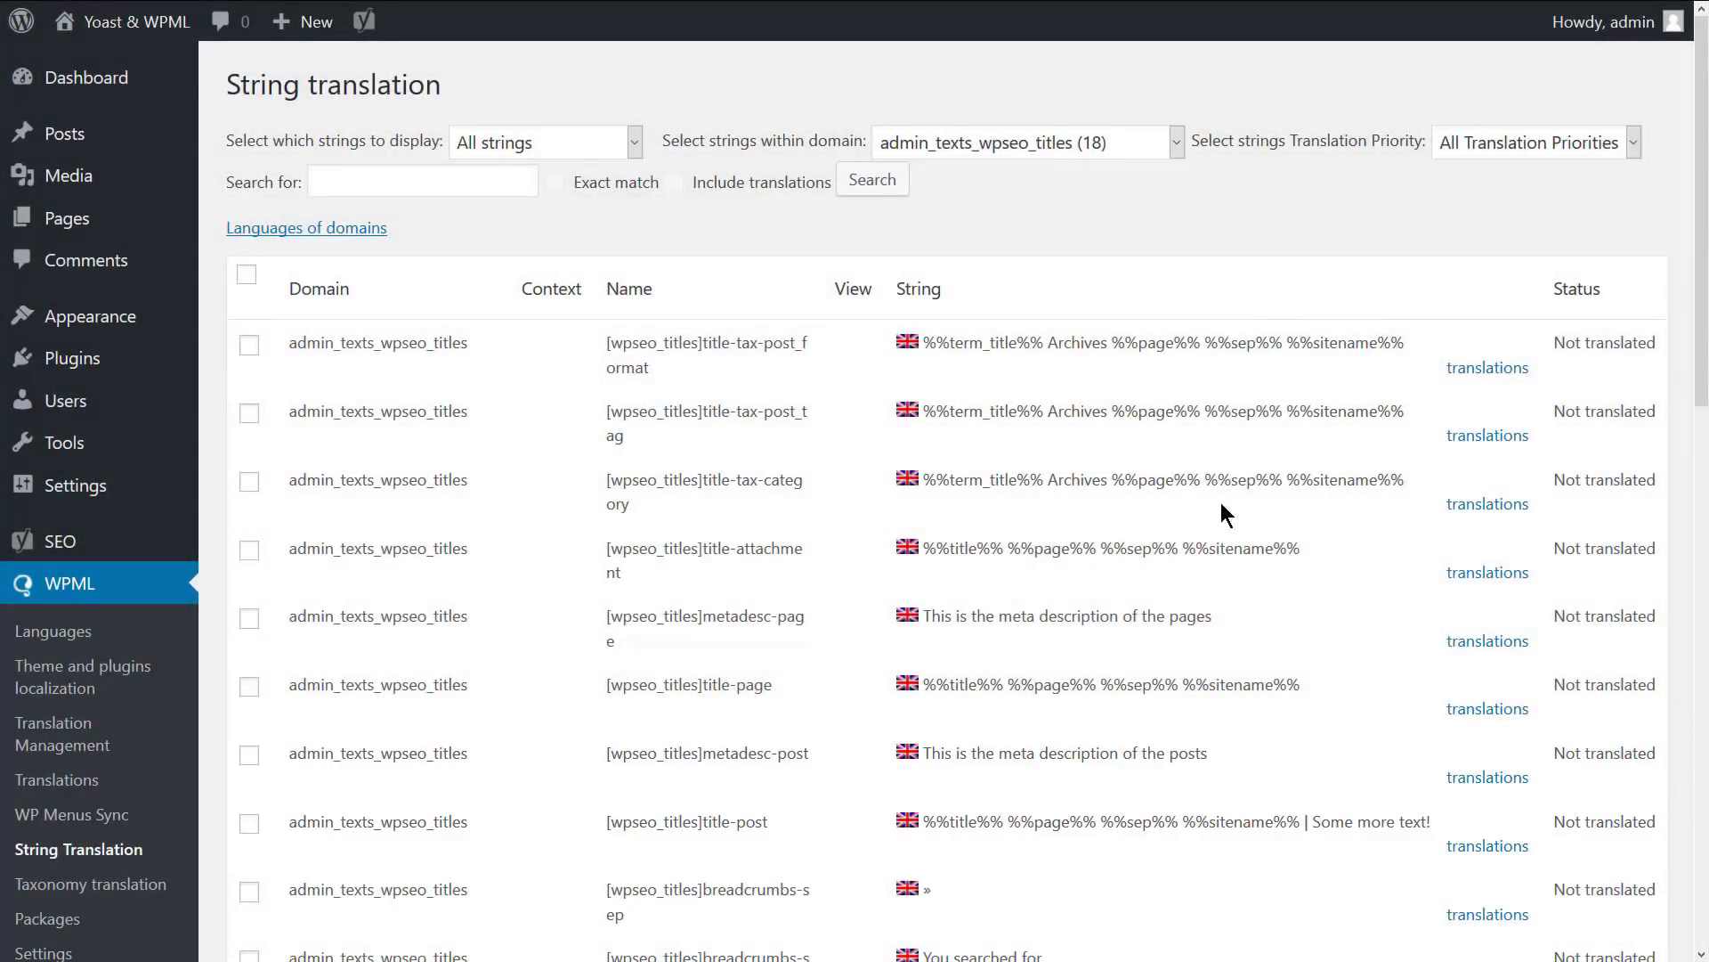
click(1473, 784)
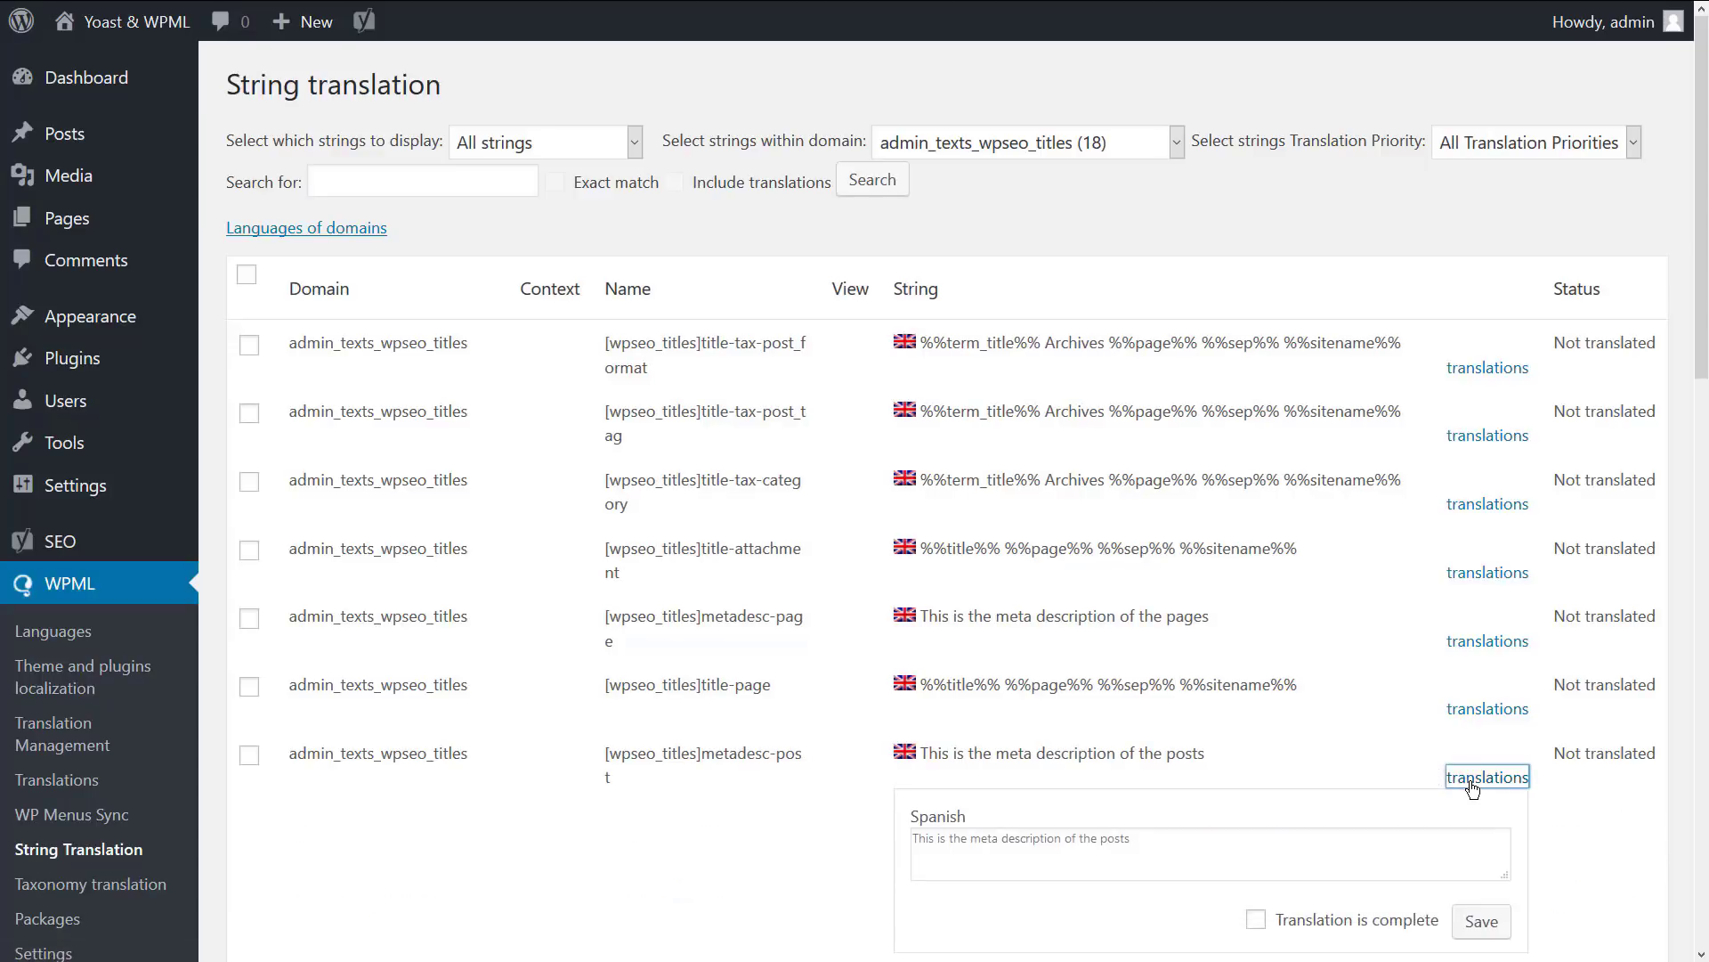
click(946, 847)
text(Esta es la meta descripción de las publicaciones.)
key(BackSpace)
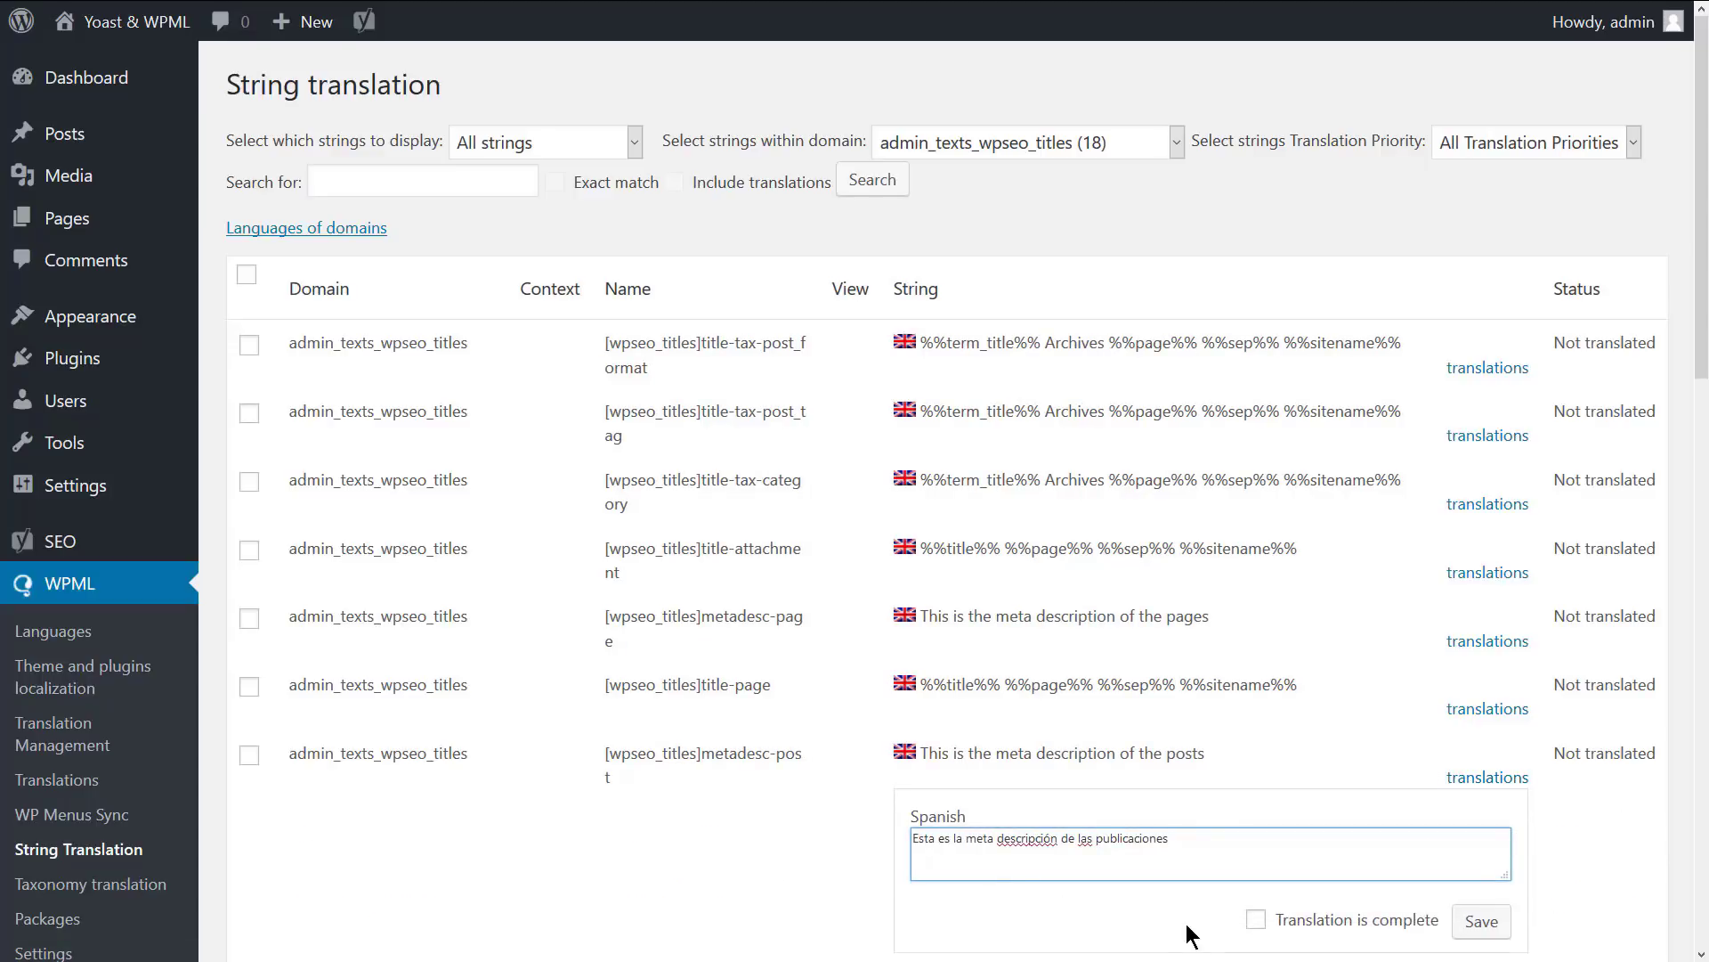
click(1256, 921)
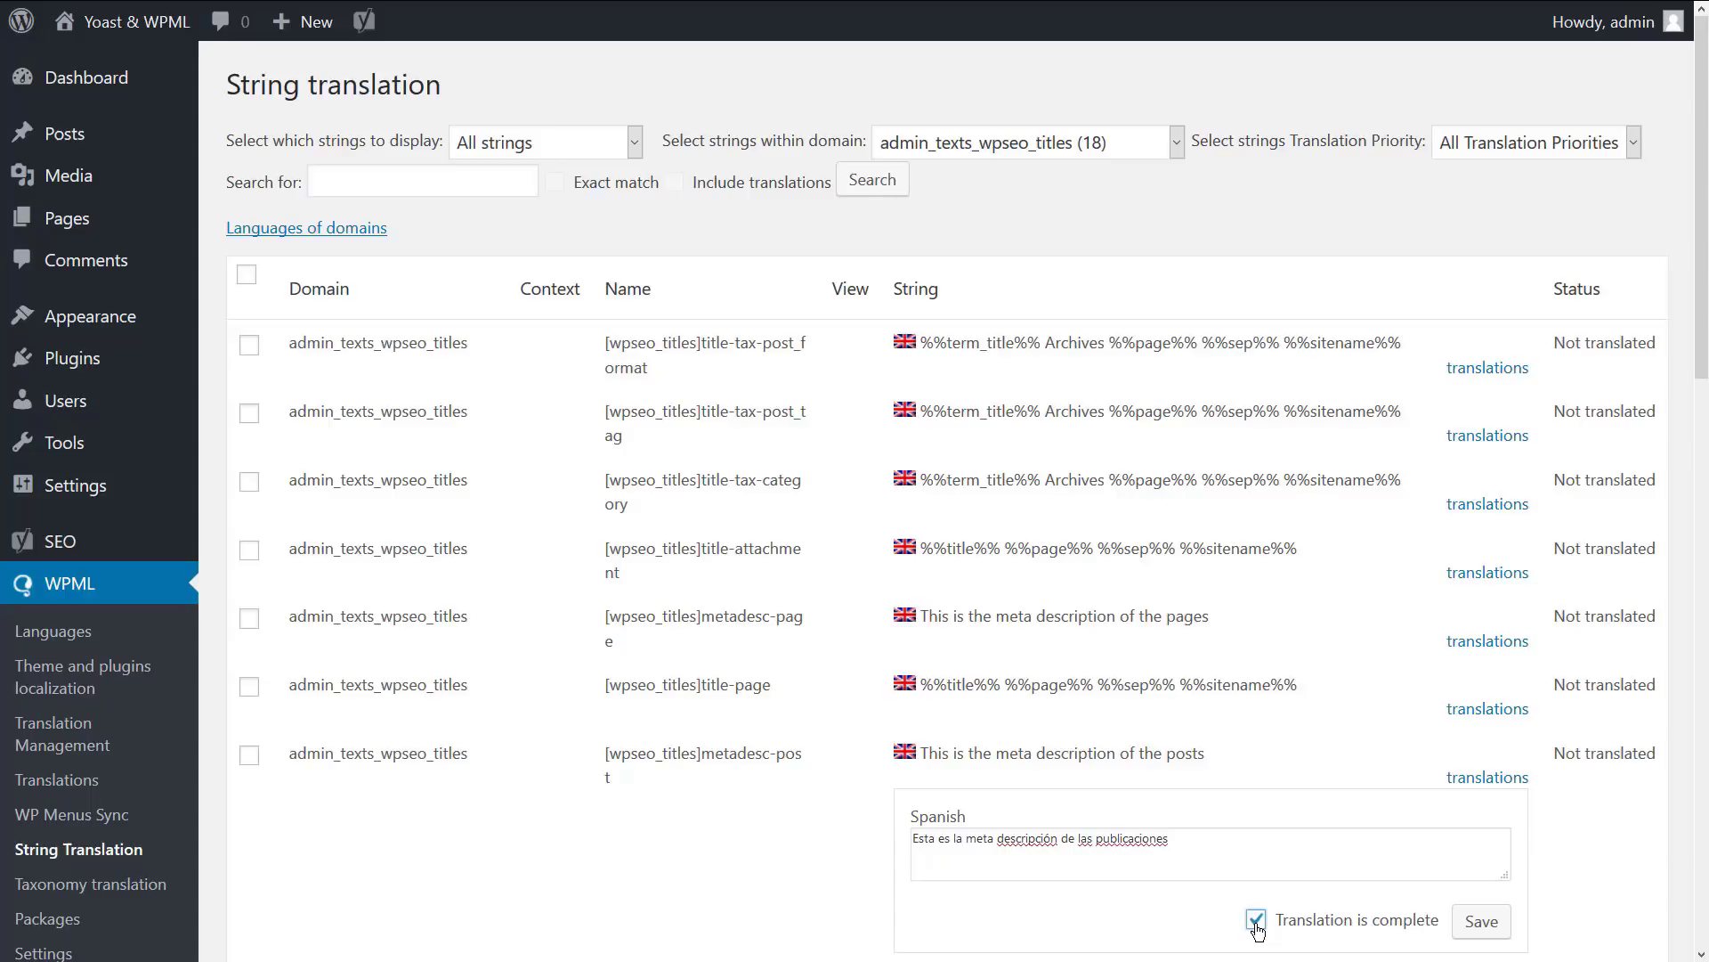
click(1485, 926)
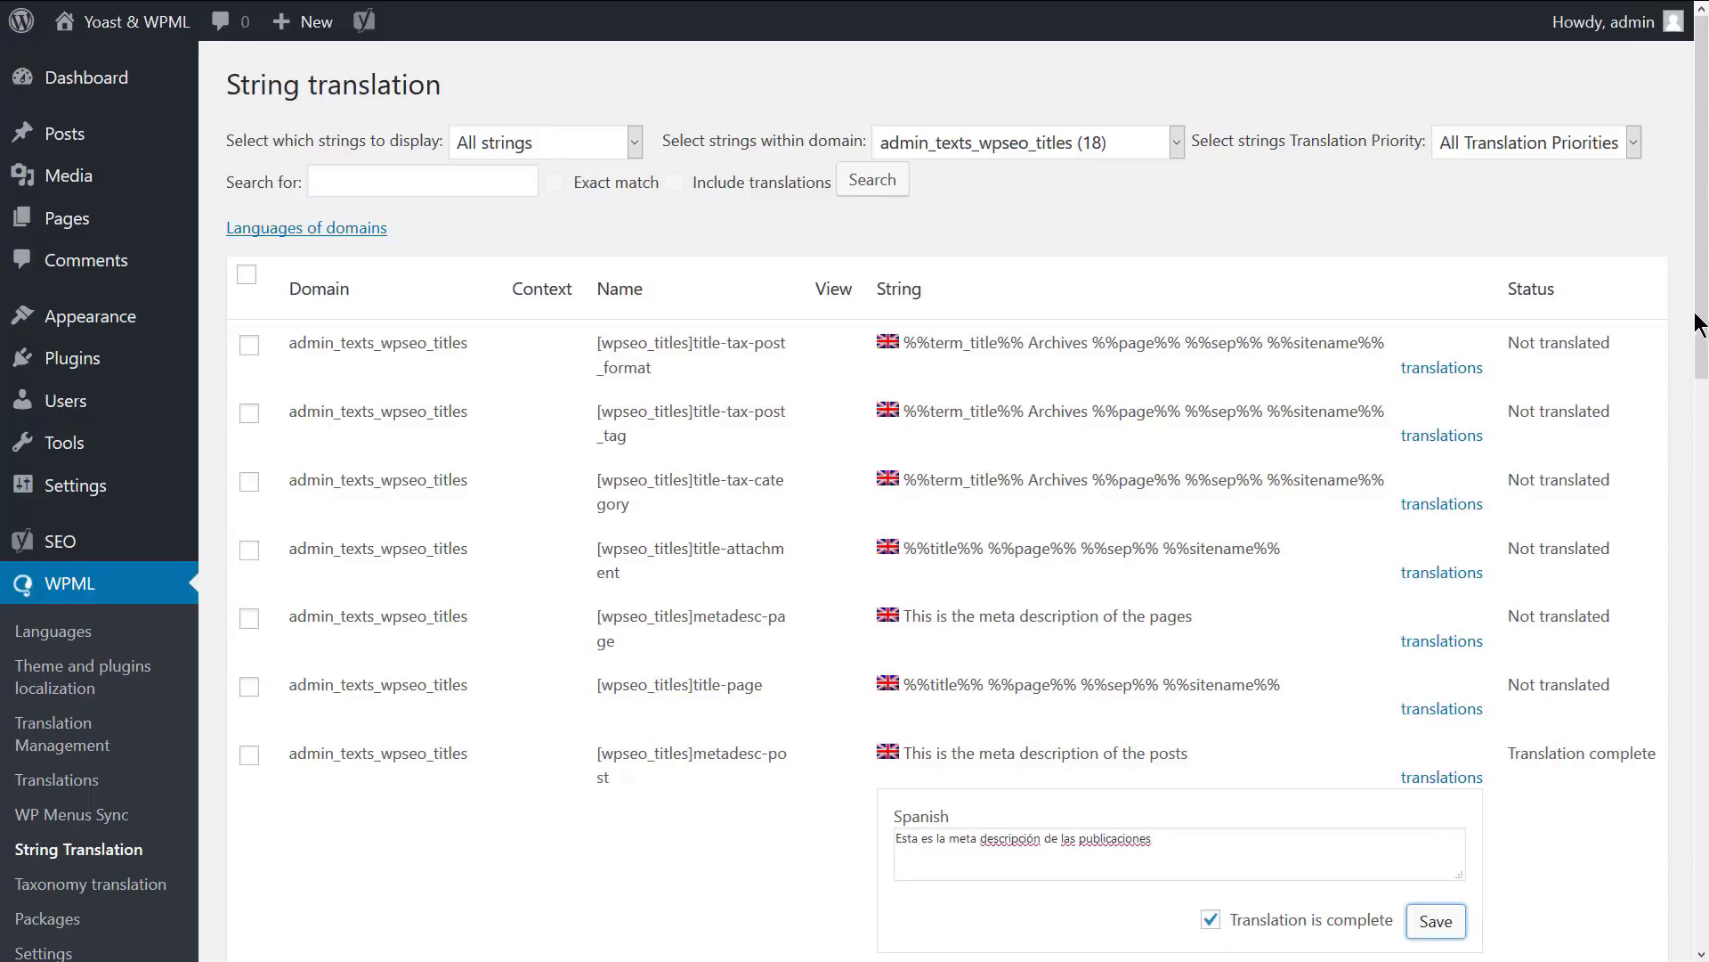
drag(1700, 320, 1700, 365)
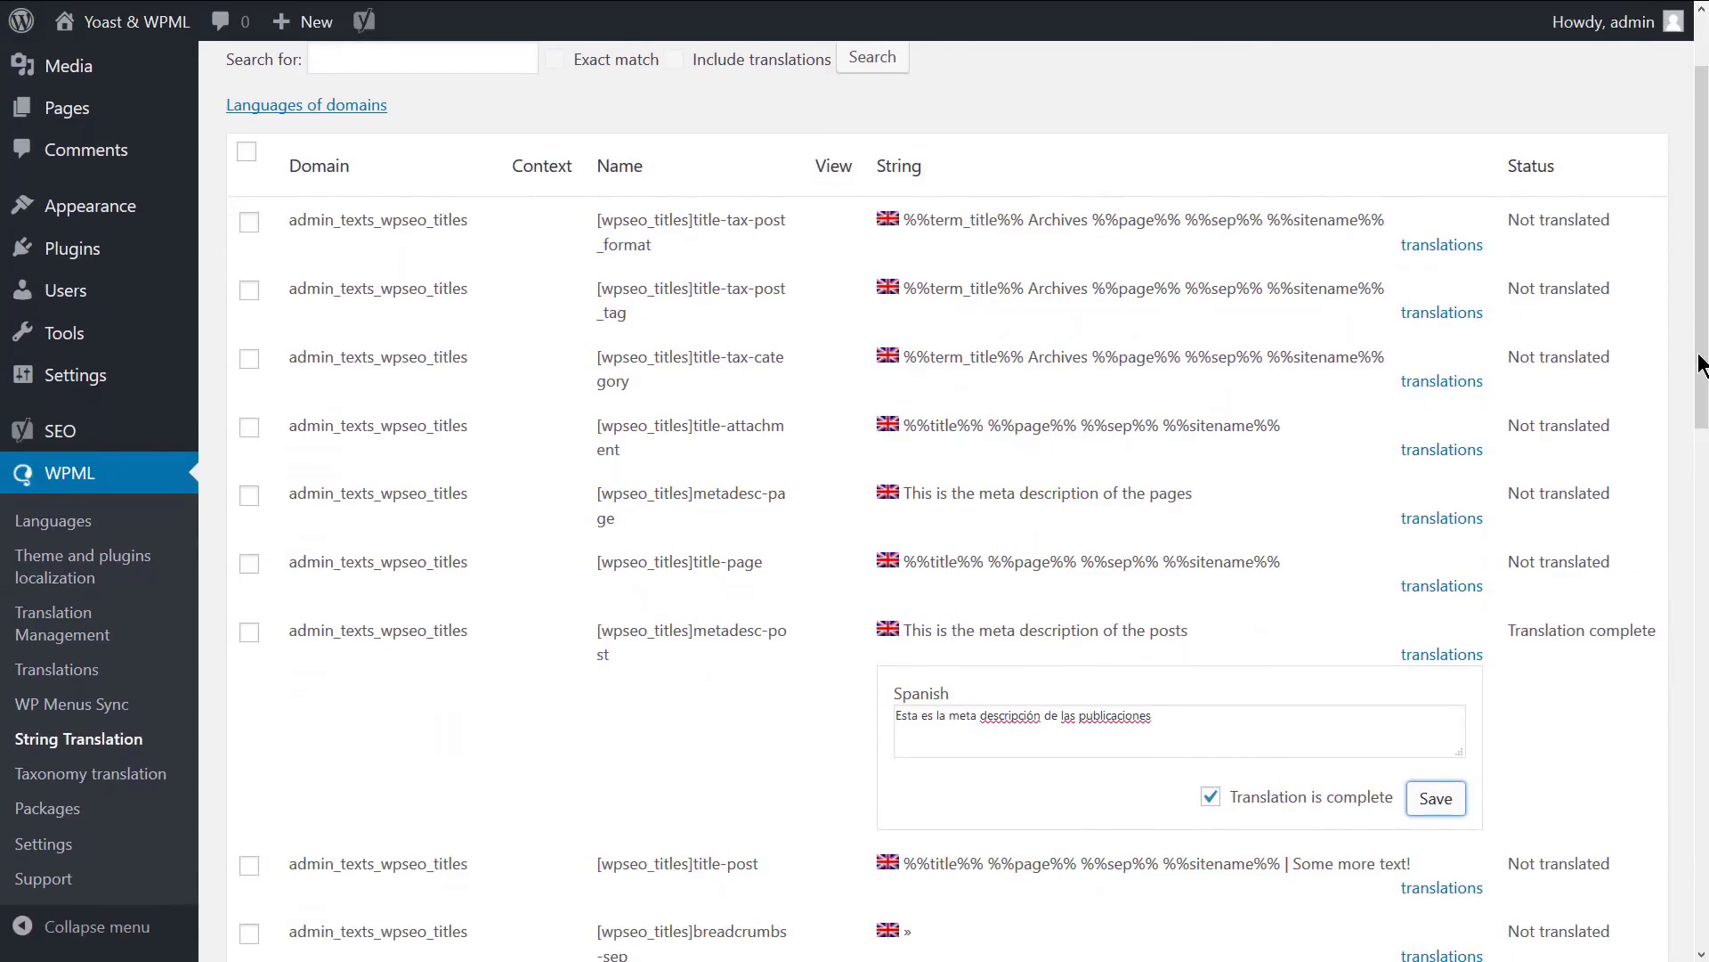
Translate title-post into Spanish with its placeholders plus 'Un poco más de texto!', marked complete.
click(1441, 888)
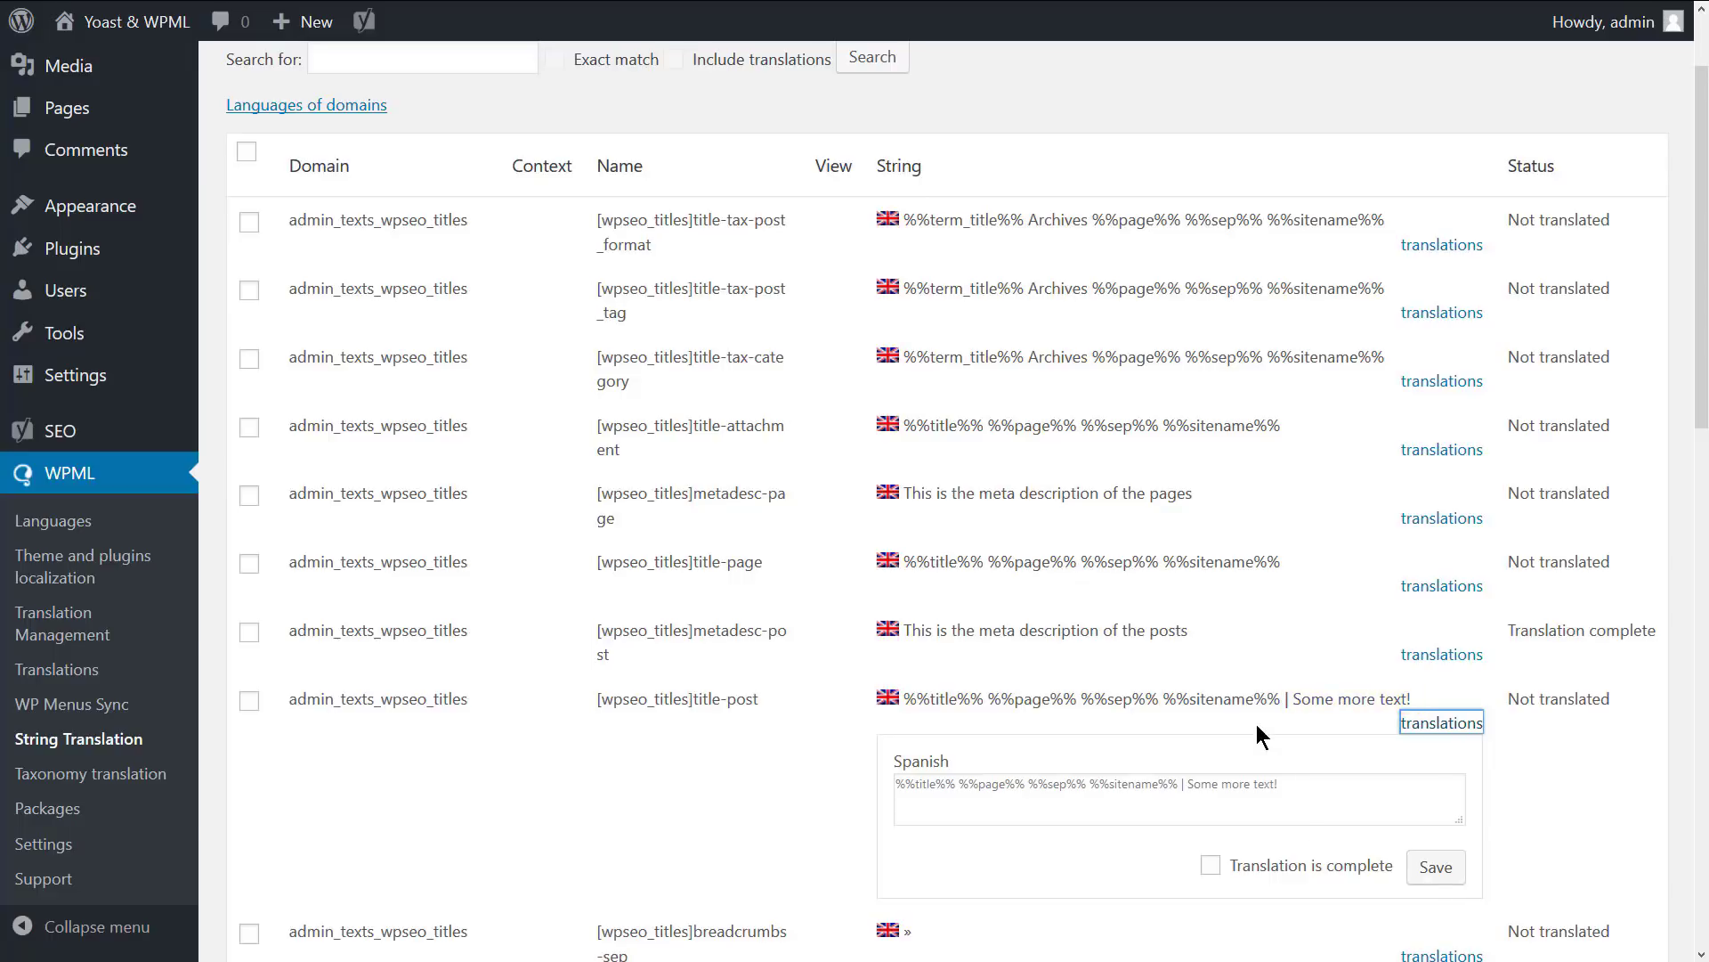
drag(1291, 699, 899, 701)
key(ctrl+c)
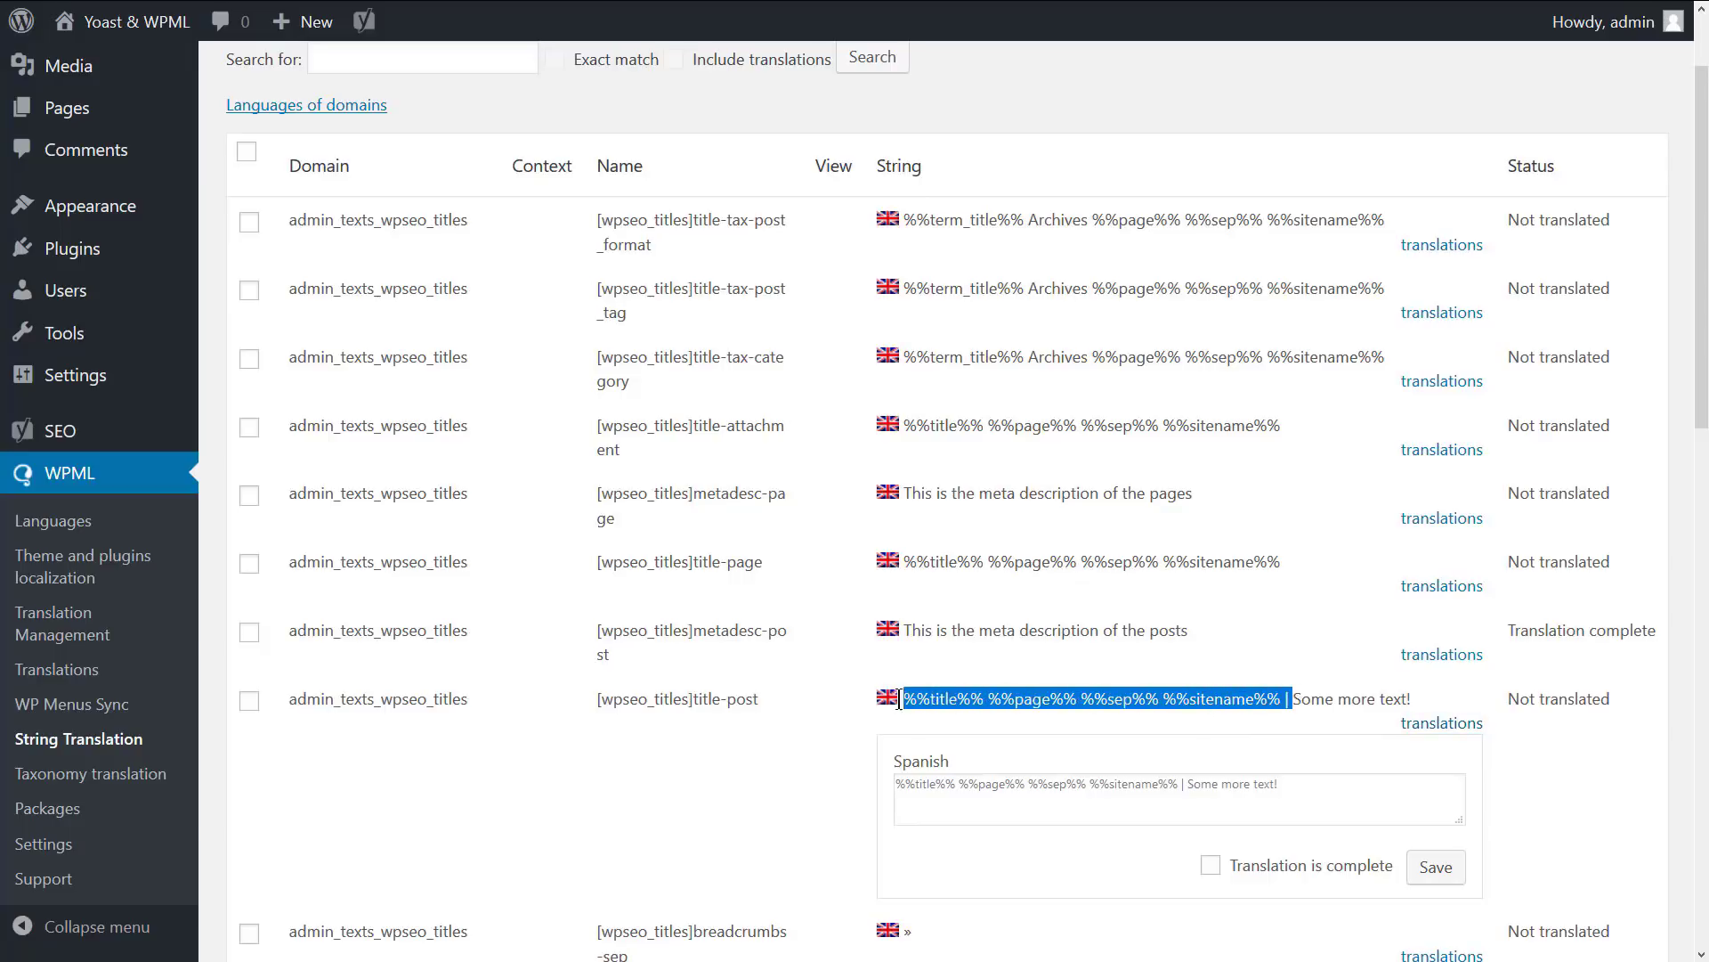
click(940, 806)
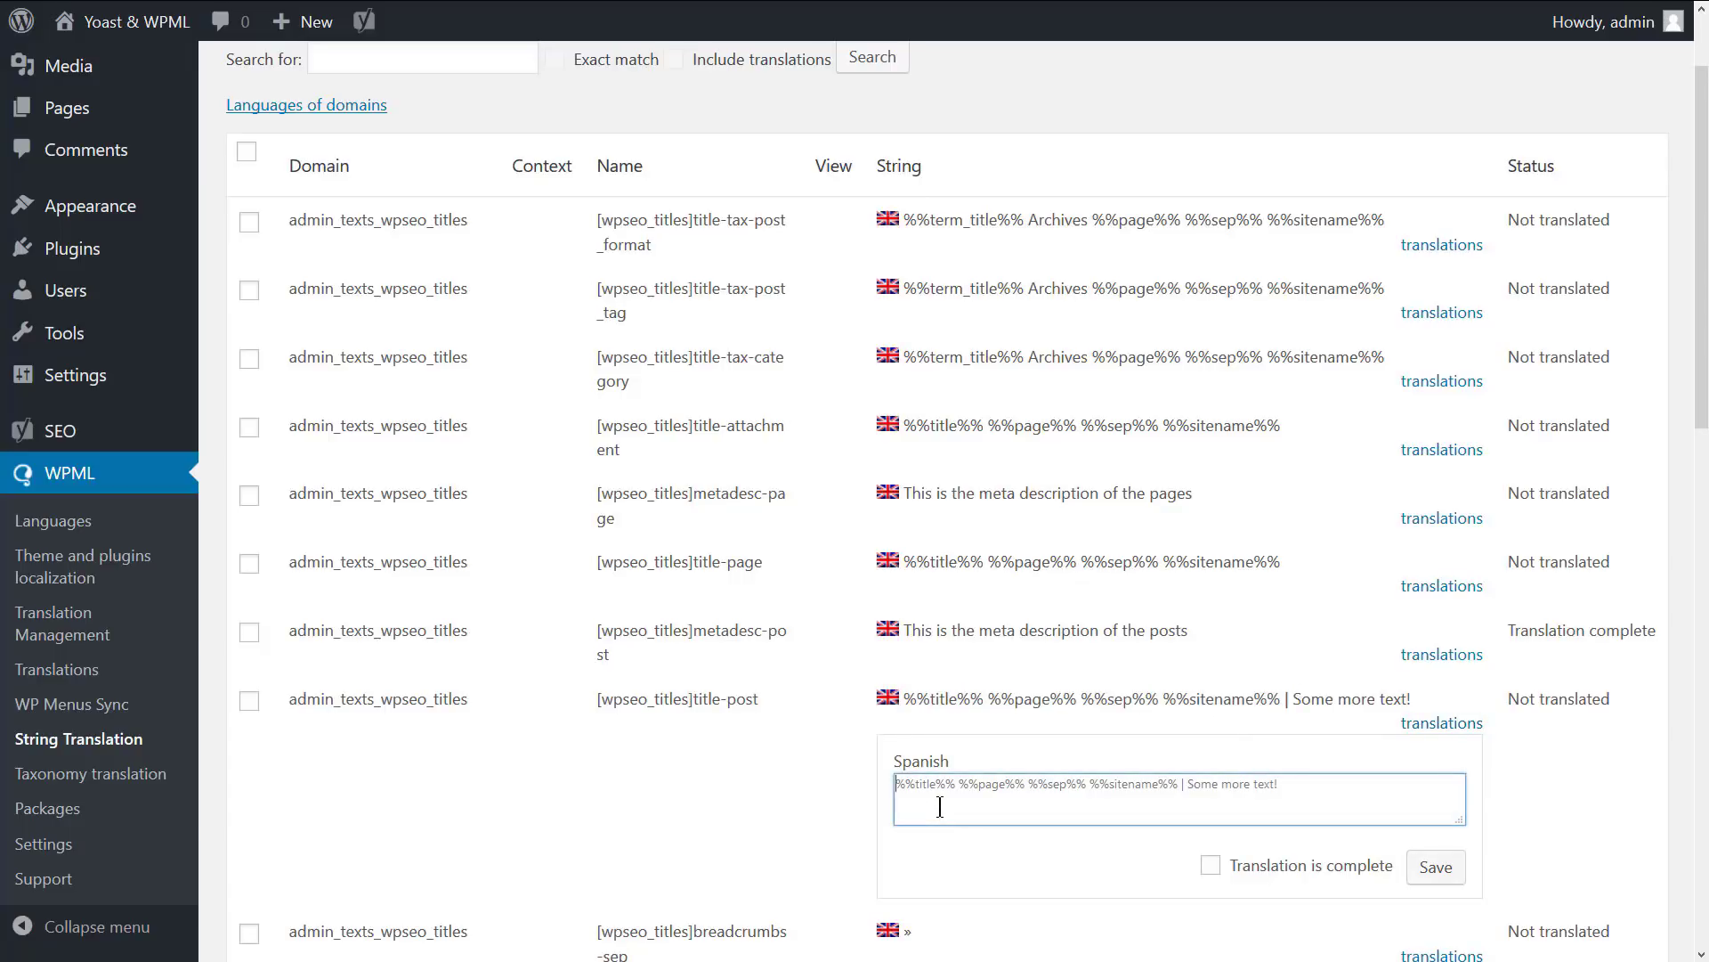
key(ctrl+v)
text(Un poco más de texto!)
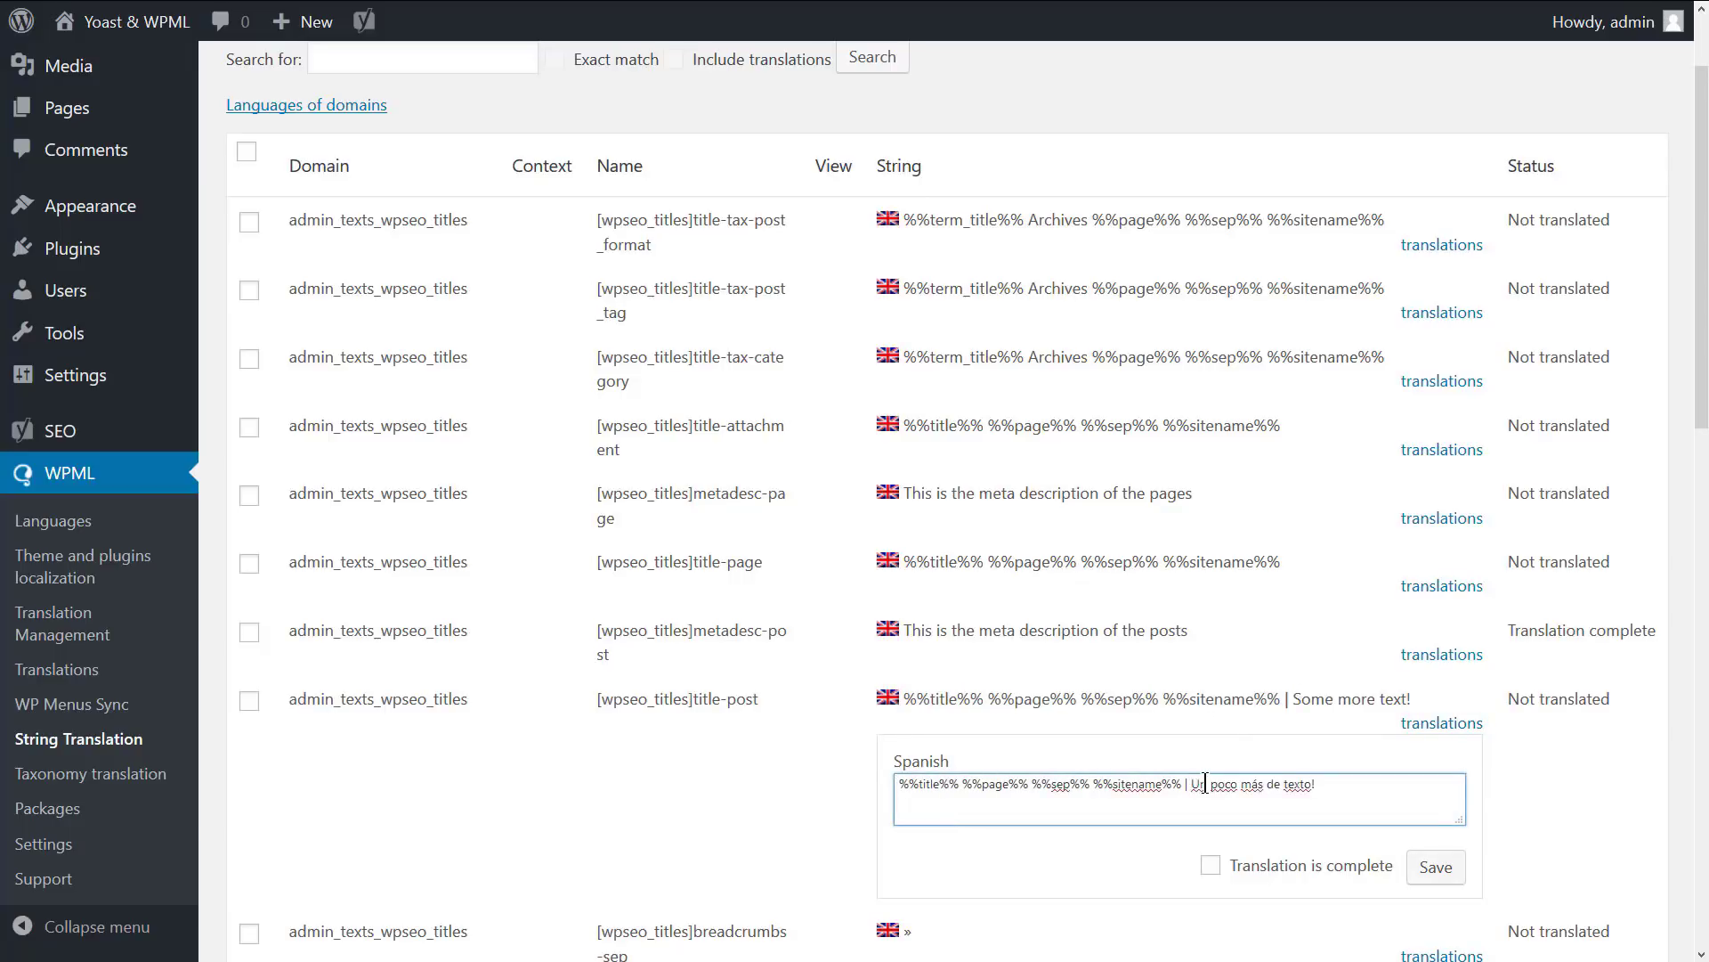
click(1210, 865)
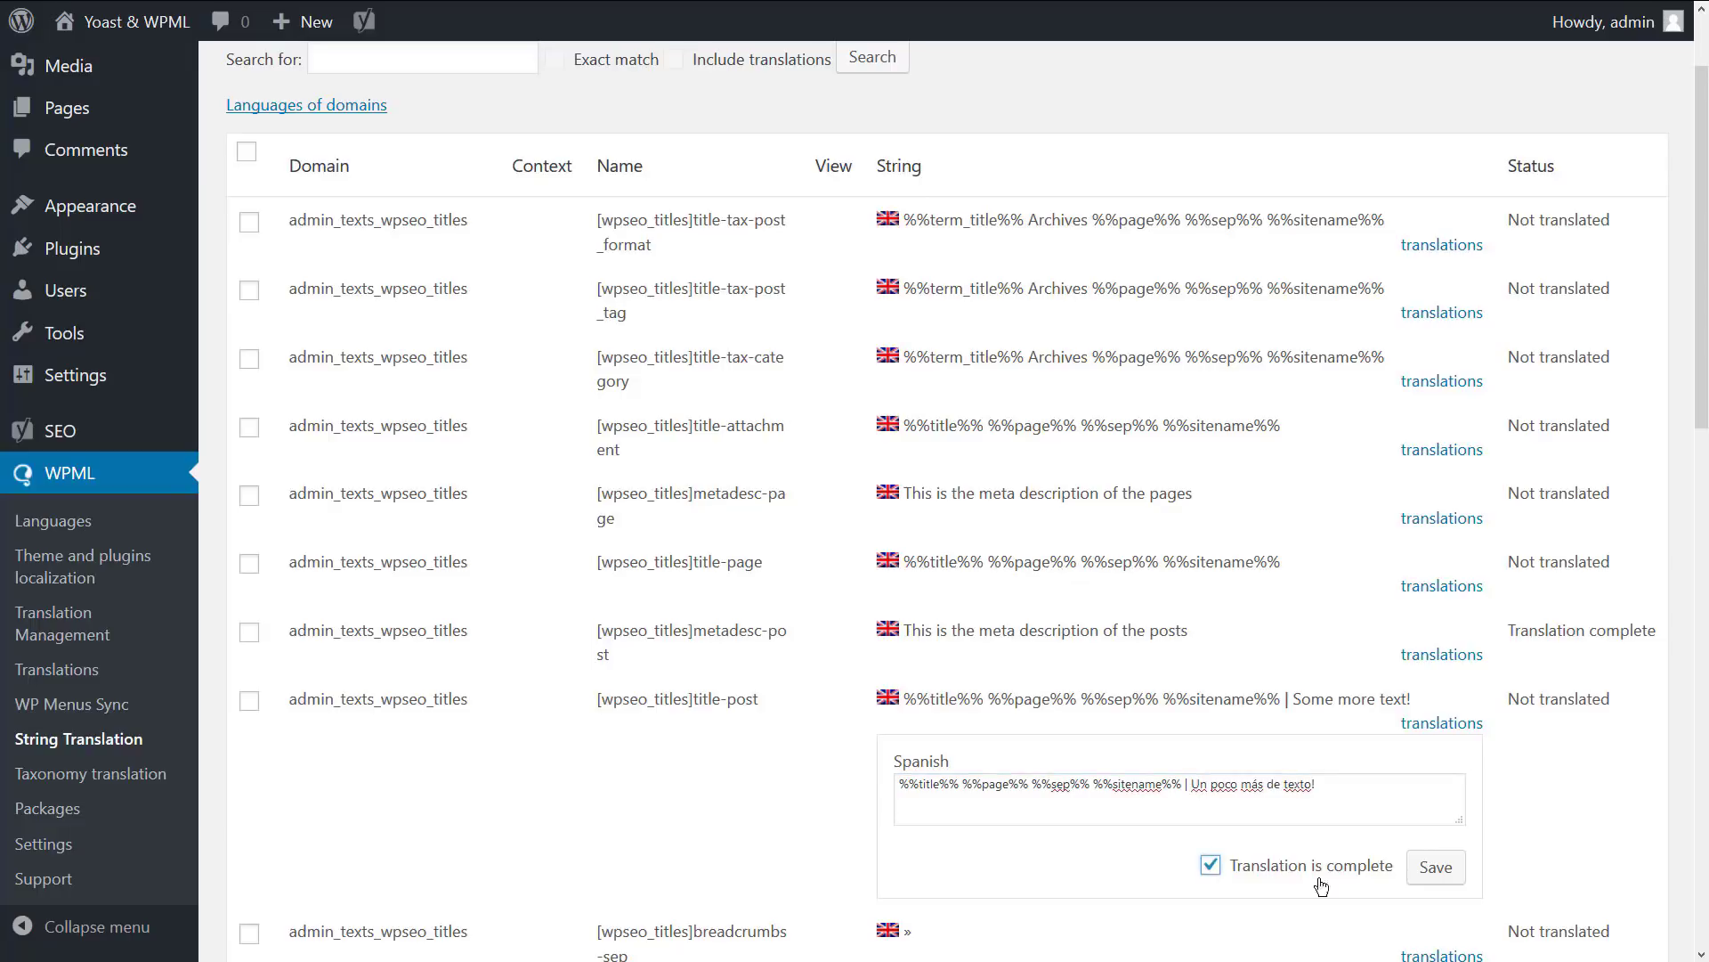
click(1434, 870)
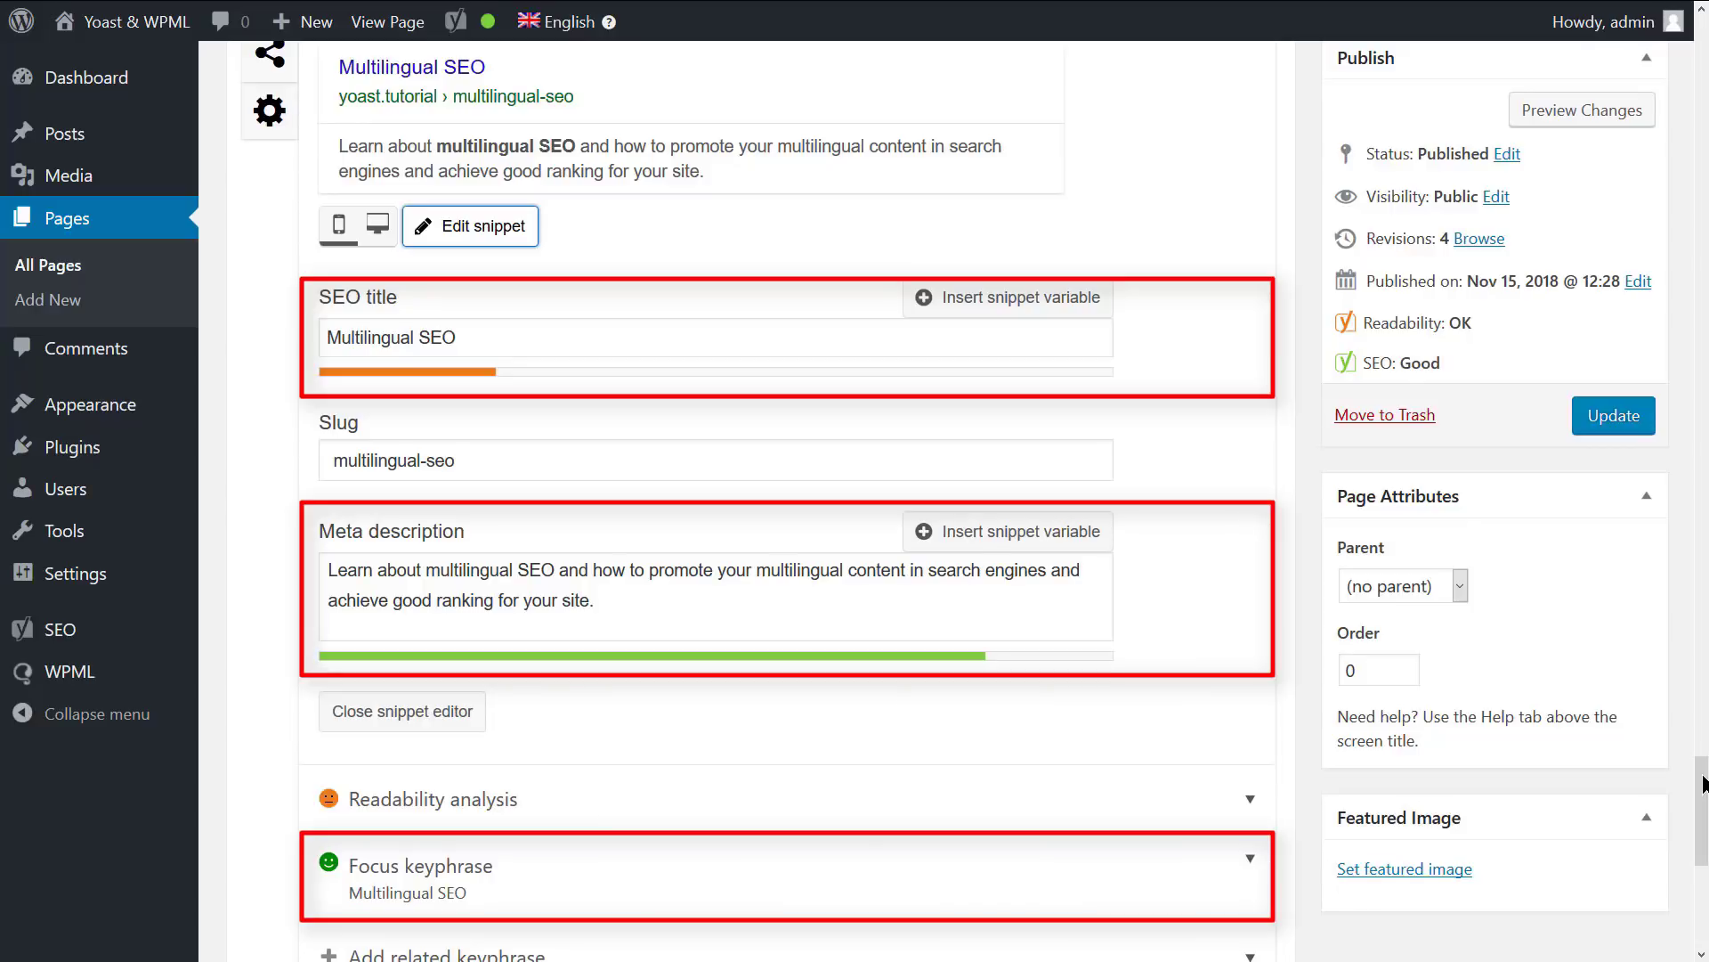
drag(1703, 779, 1696, 217)
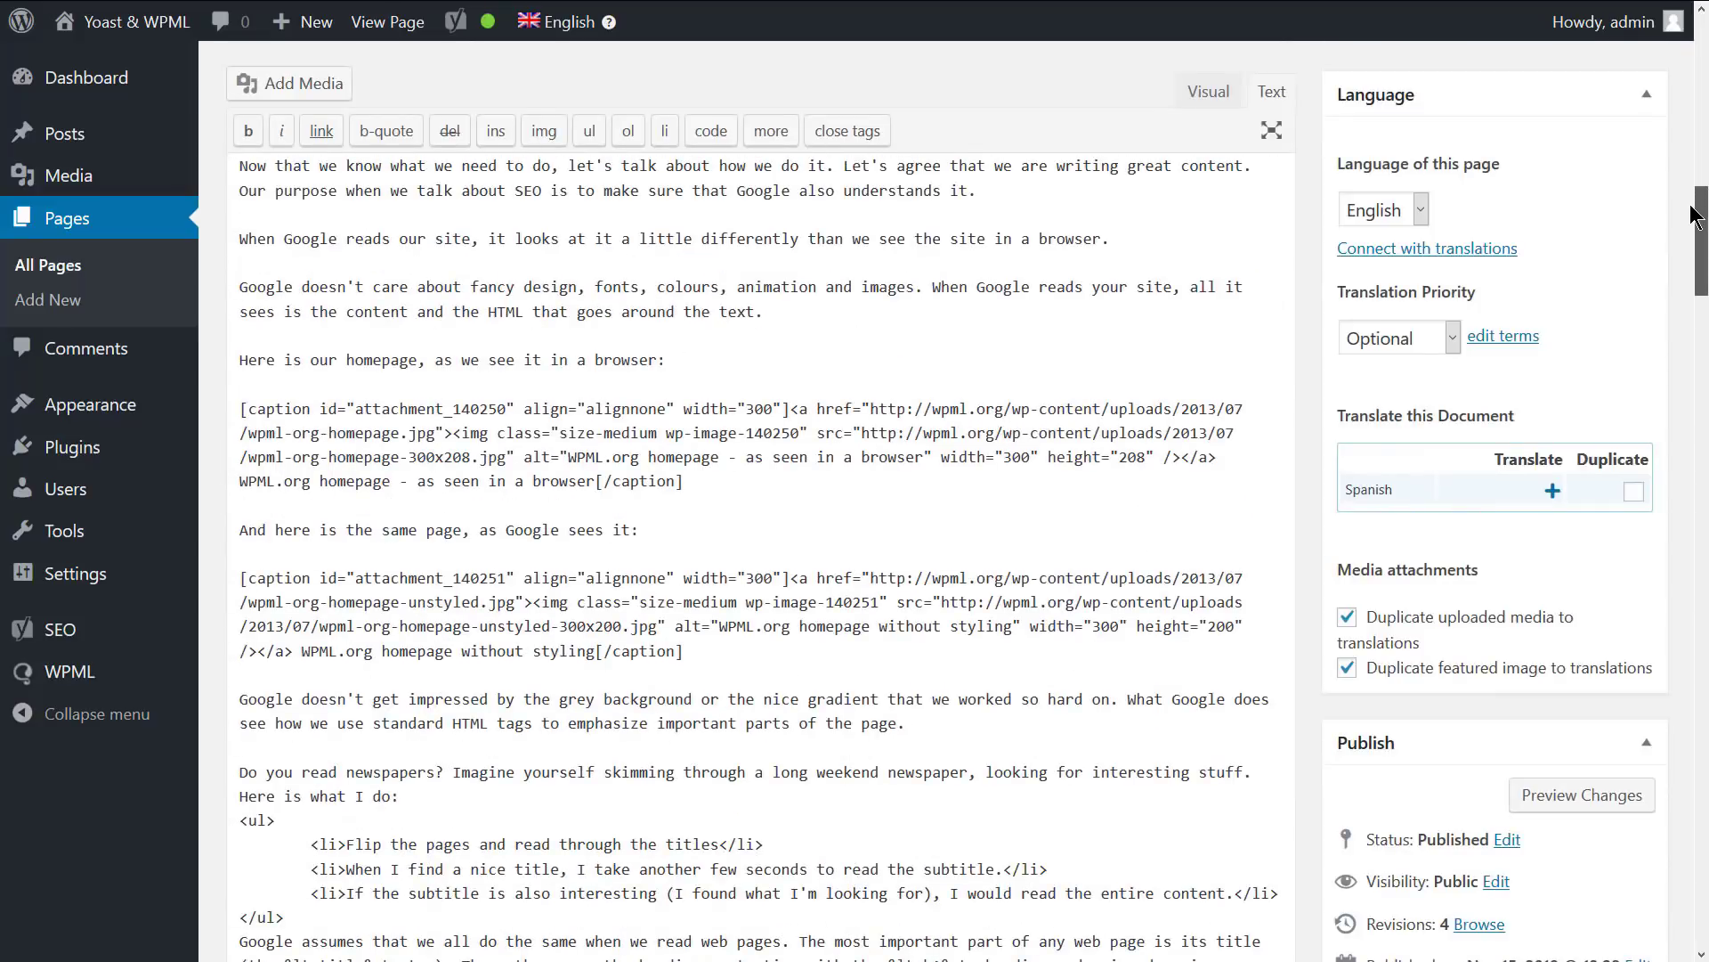
Start the page's Spanish translation and run automatic translation with 'Mark sentences as complete'.
click(1552, 491)
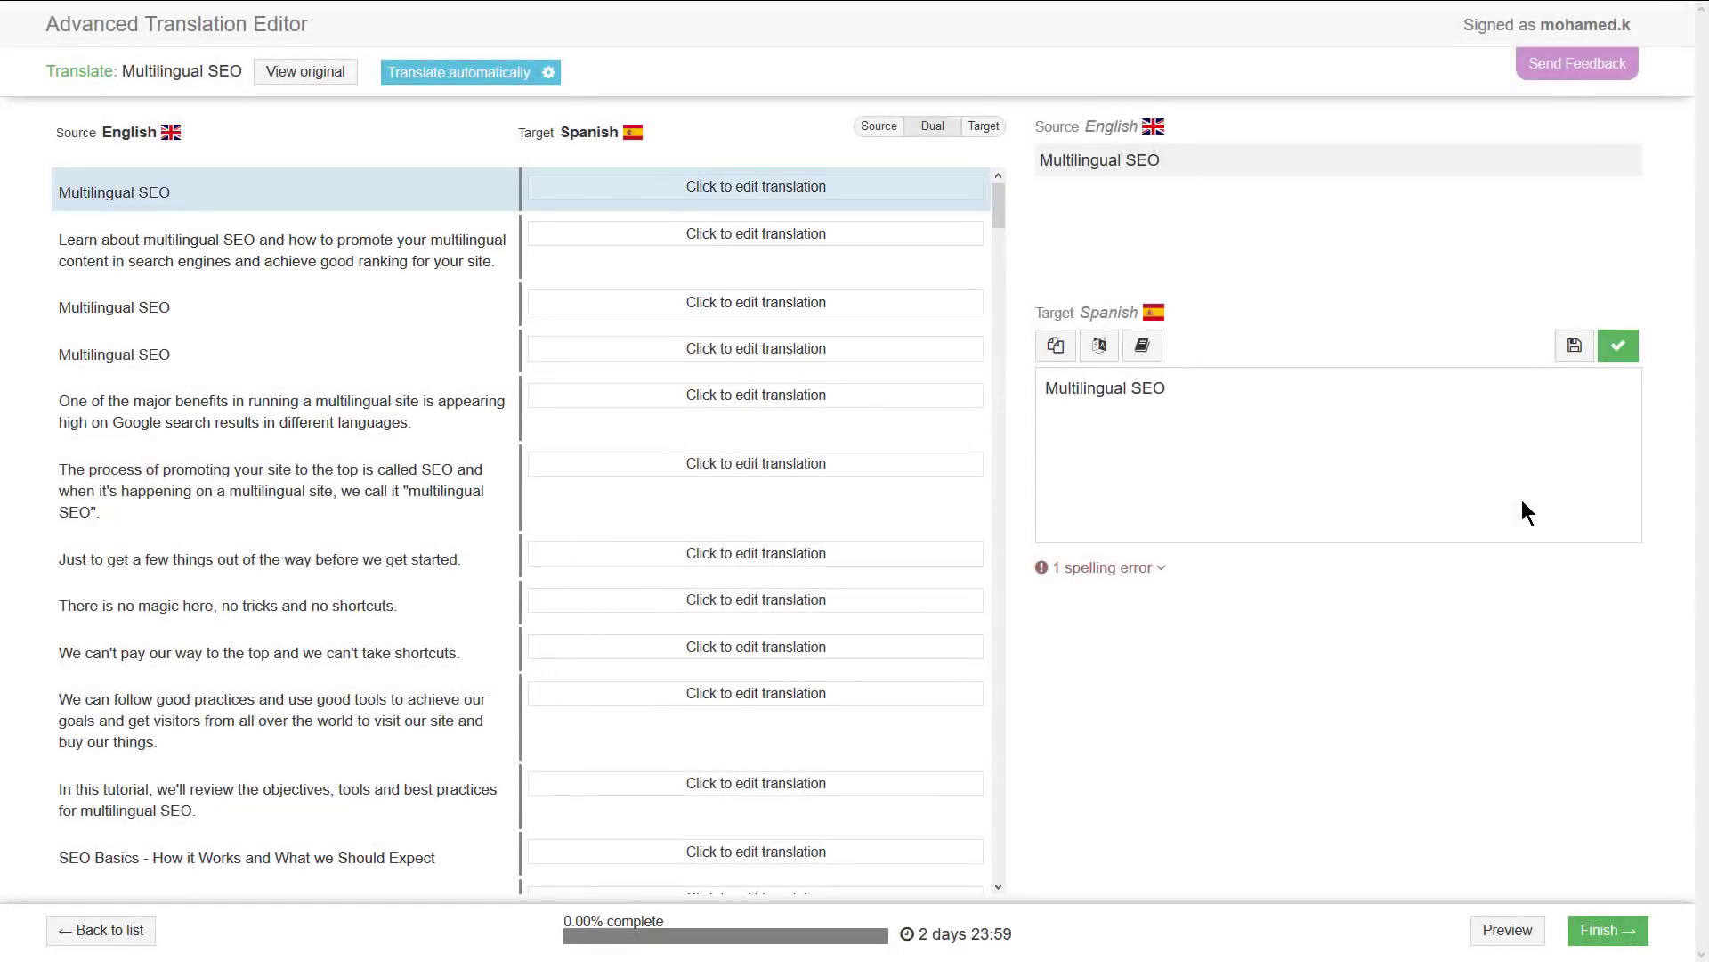
click(481, 86)
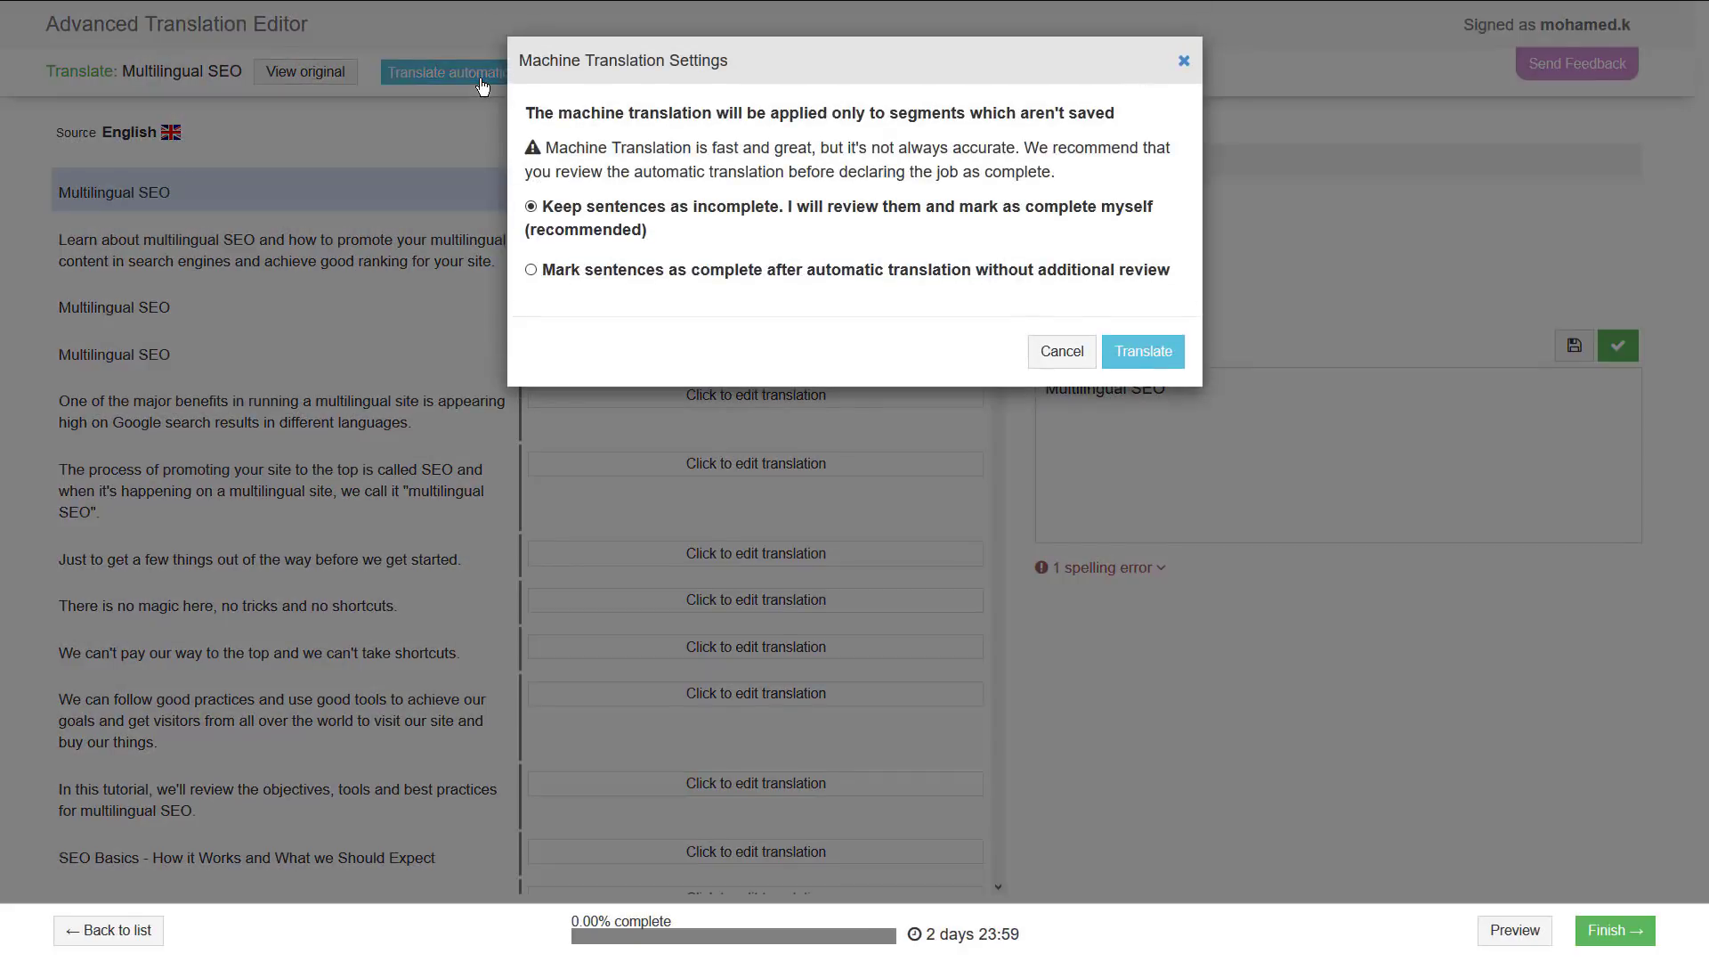
click(531, 270)
click(1137, 356)
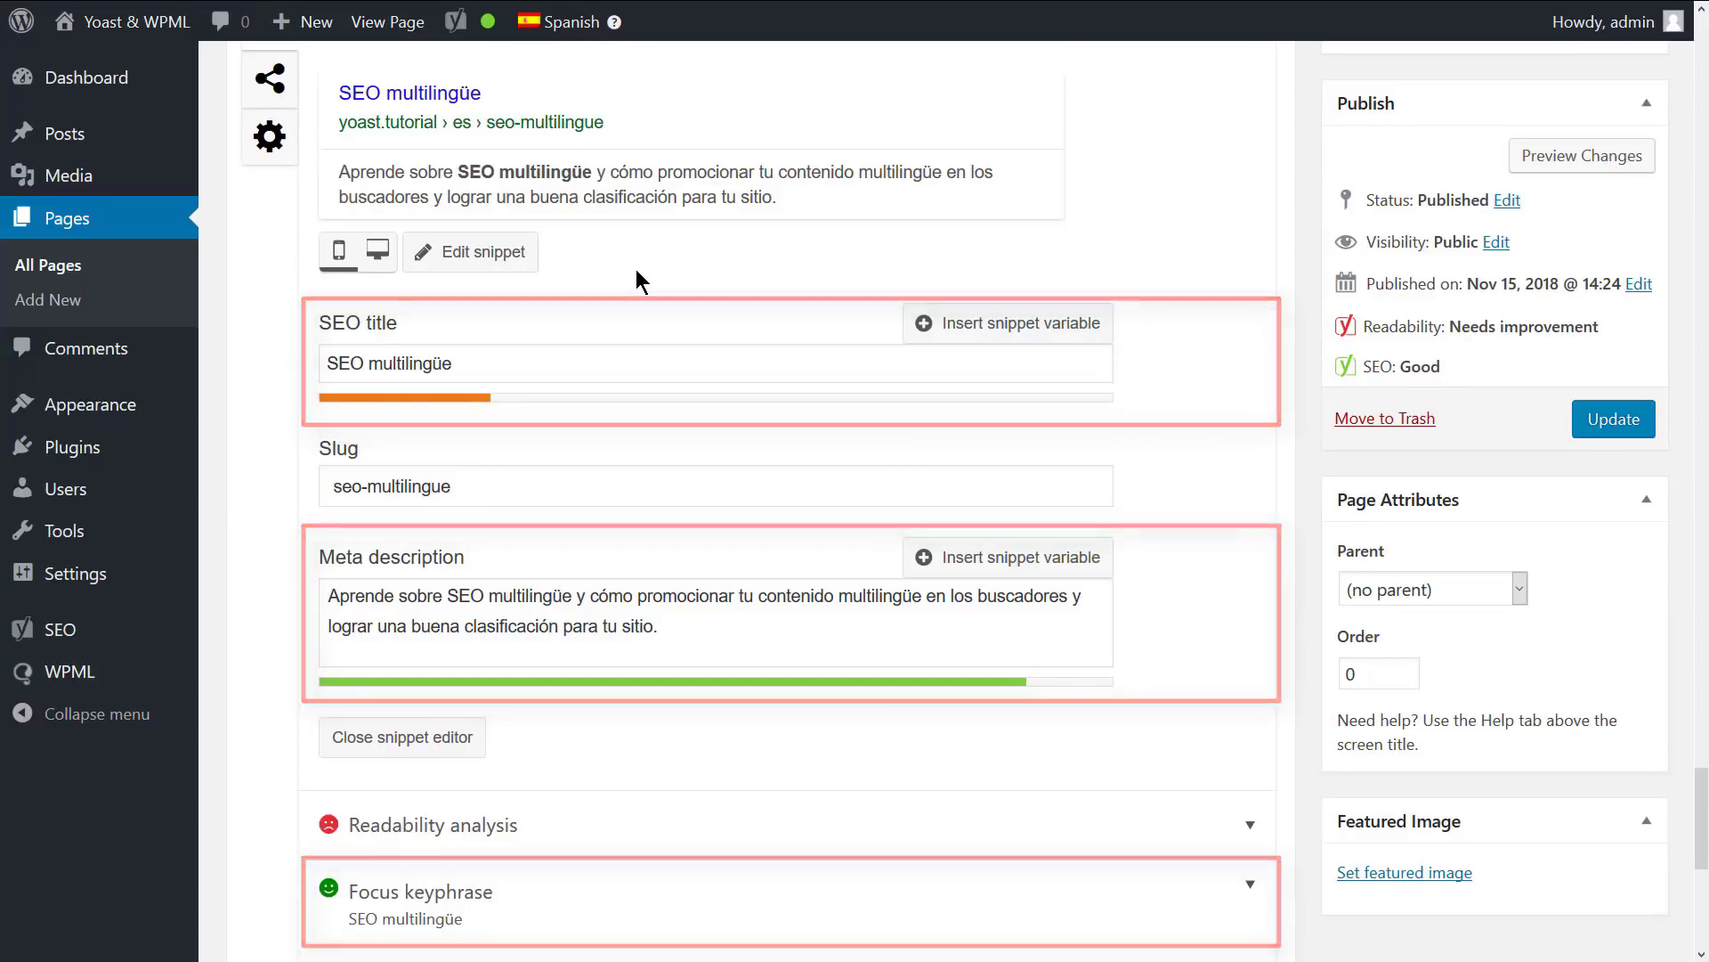
Show the Advanced (gear) tab of the Spanish page's Yoast SEO box.
click(284, 137)
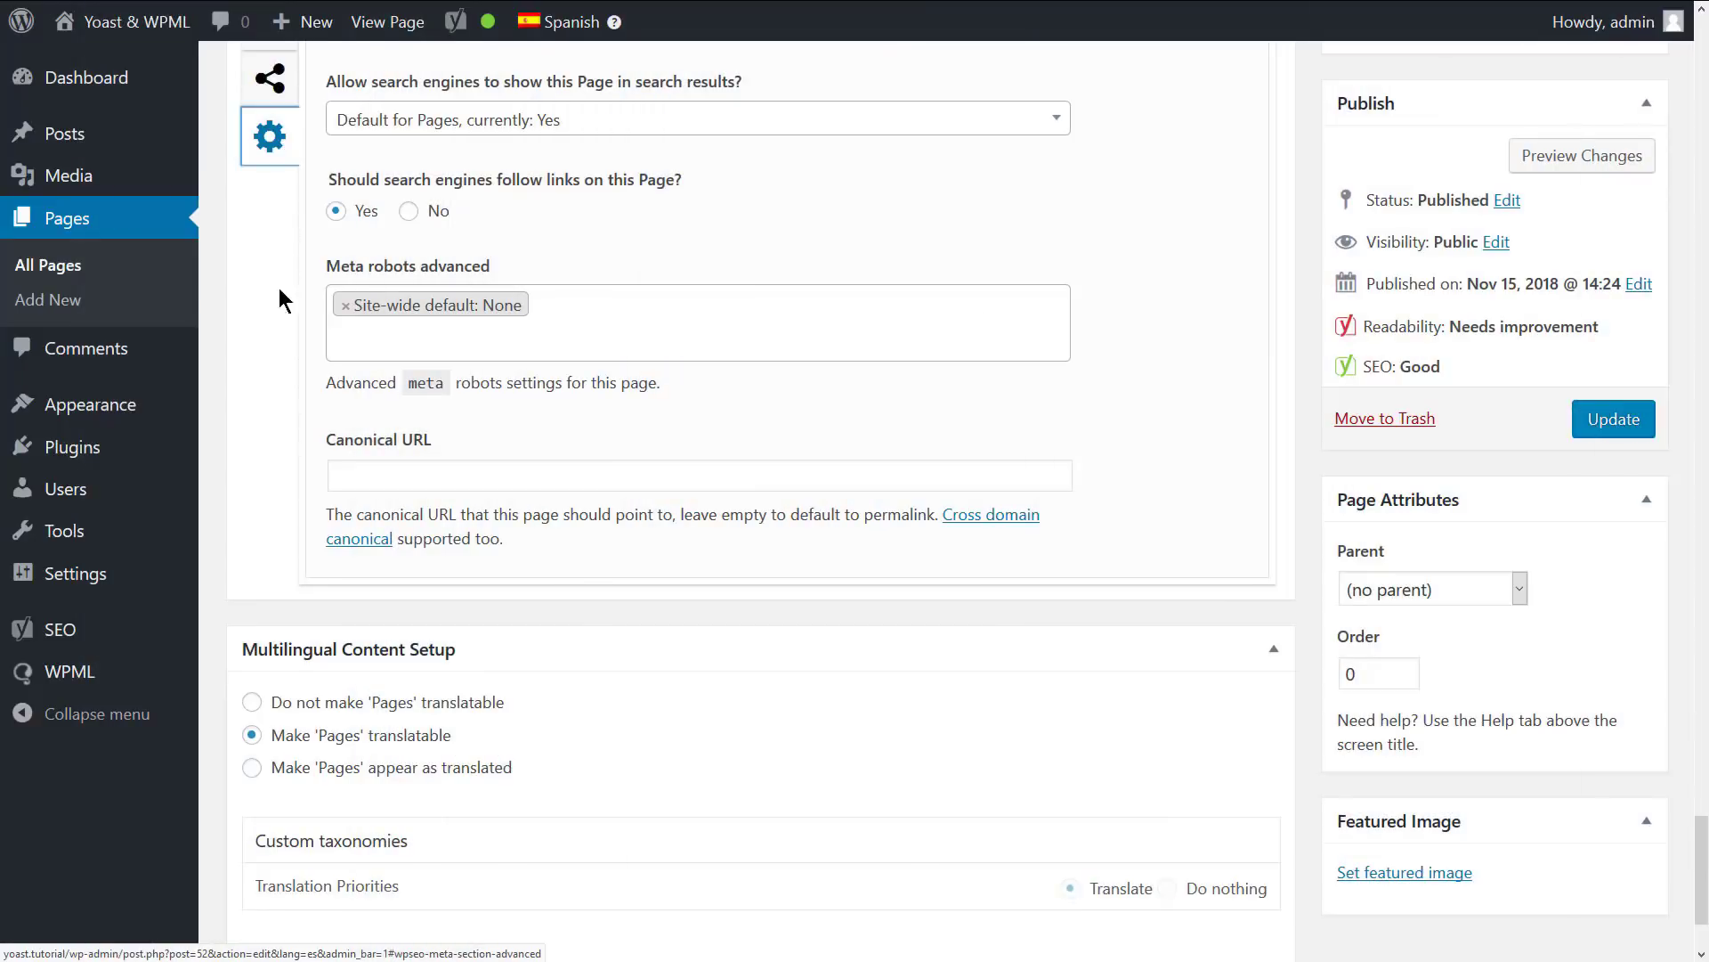
Under Search Appearance > Taxonomies, set 'Remove the categories prefix' to Remove and save.
mouse_move(169, 634)
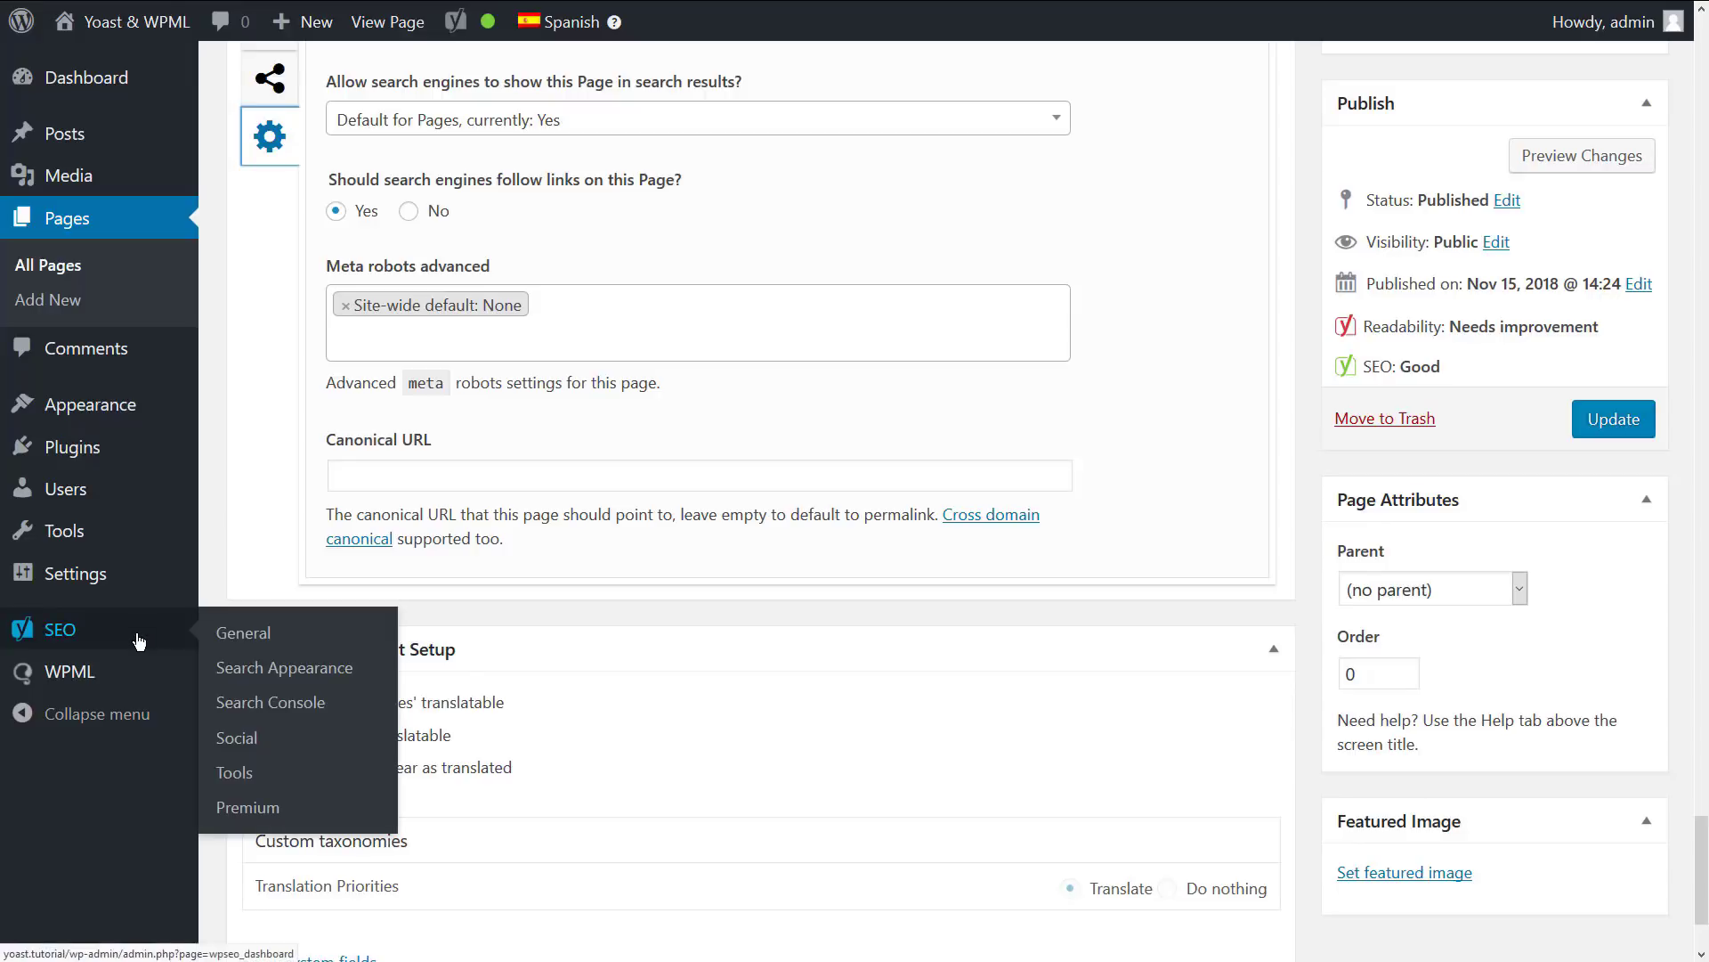
click(278, 676)
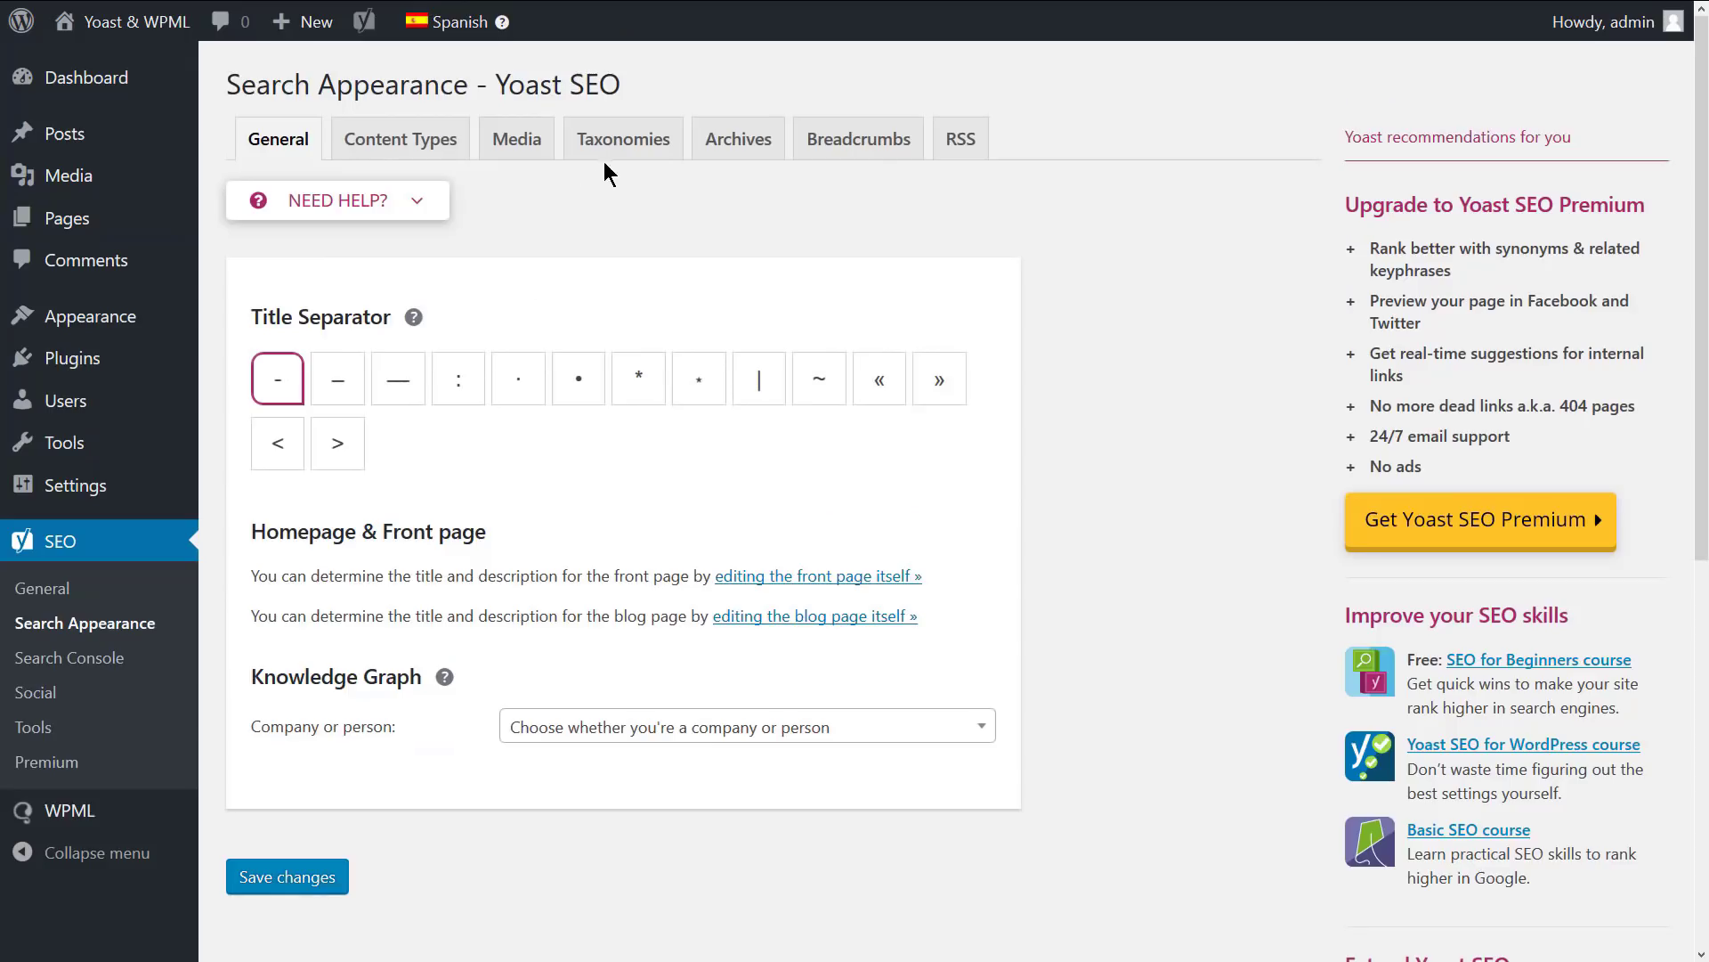
click(619, 149)
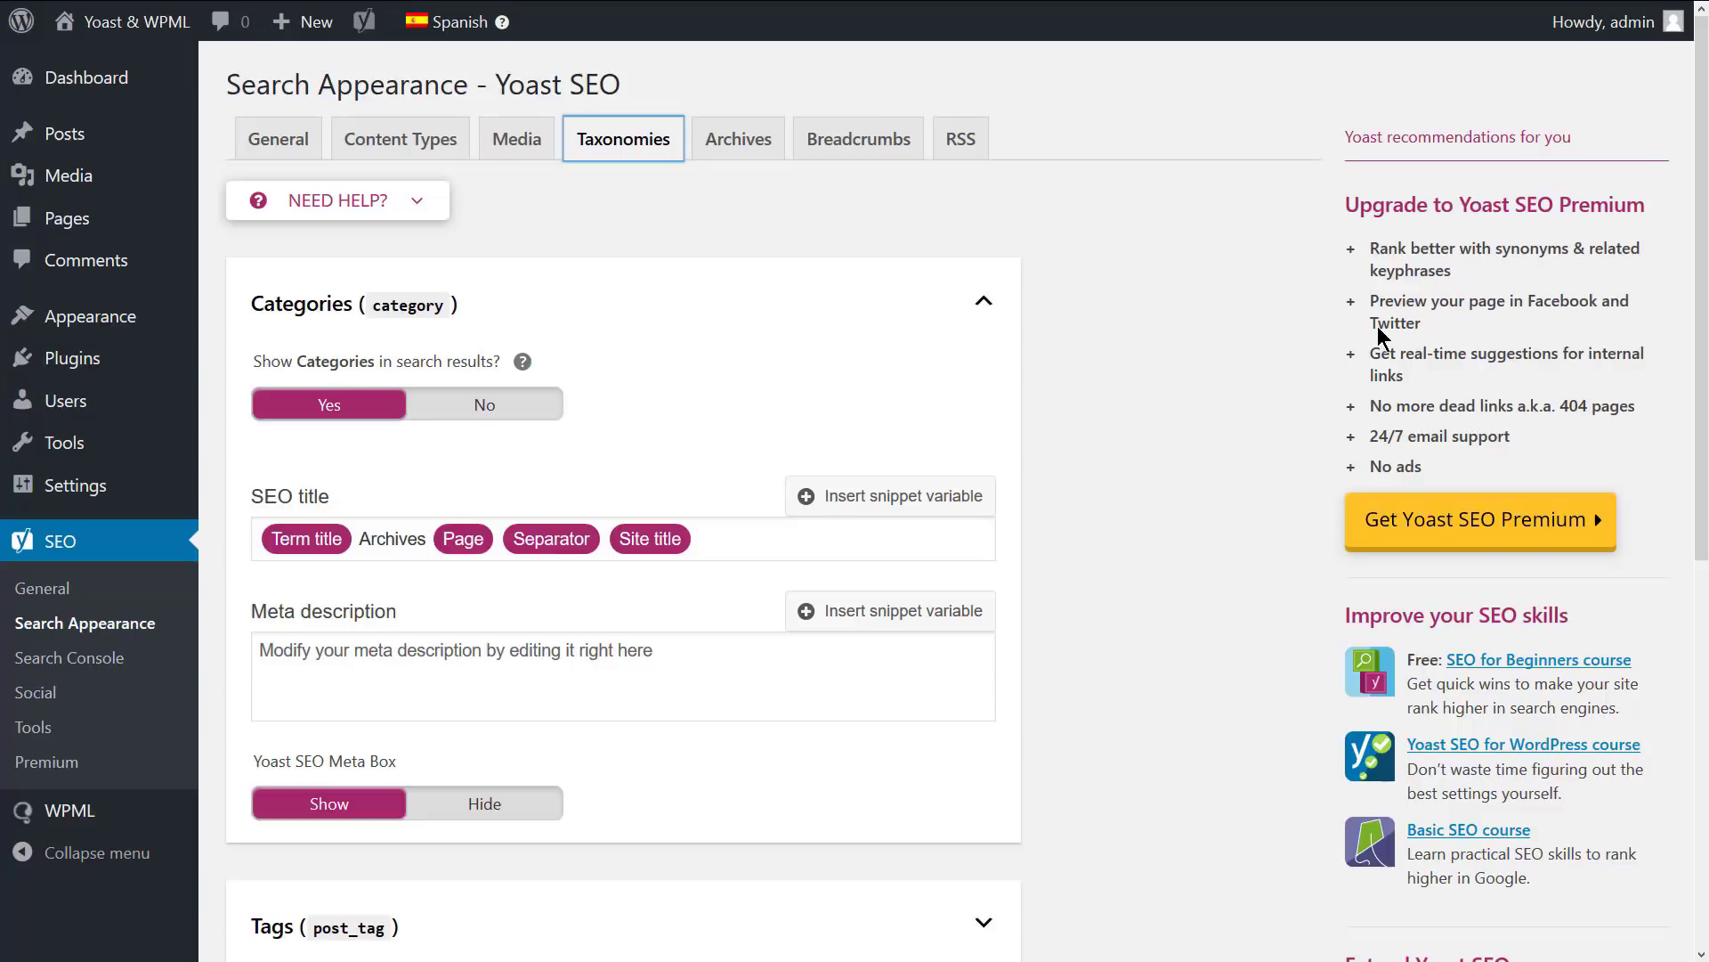
drag(1700, 267, 1703, 526)
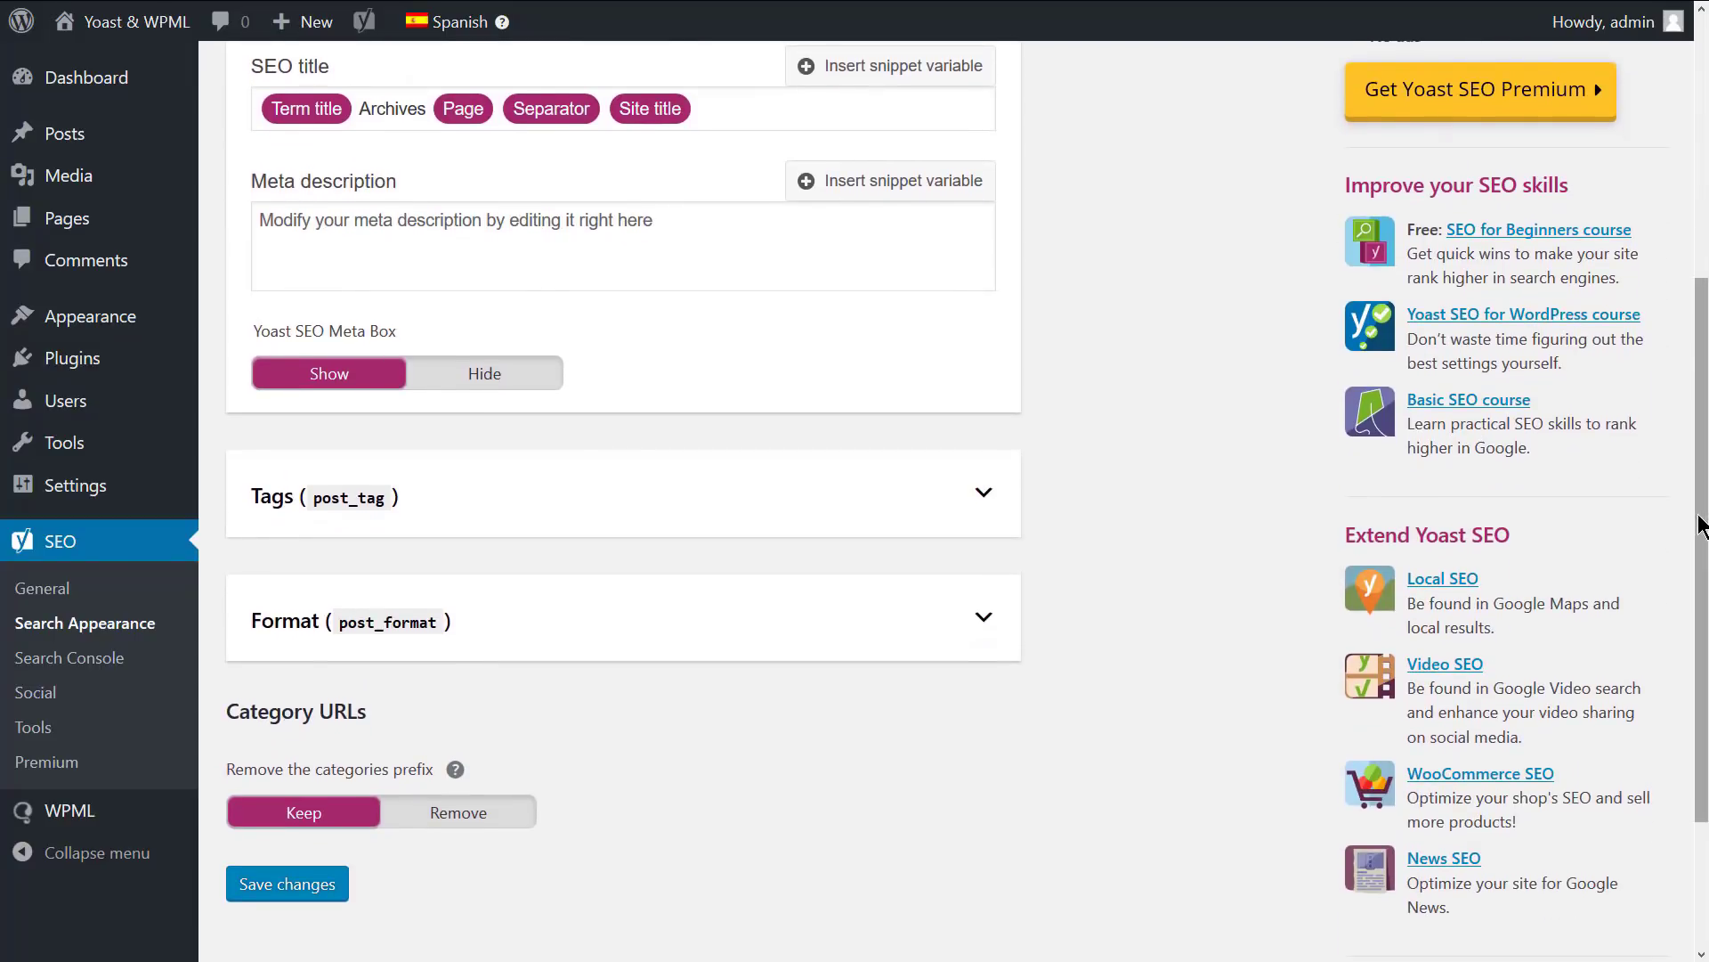
click(496, 824)
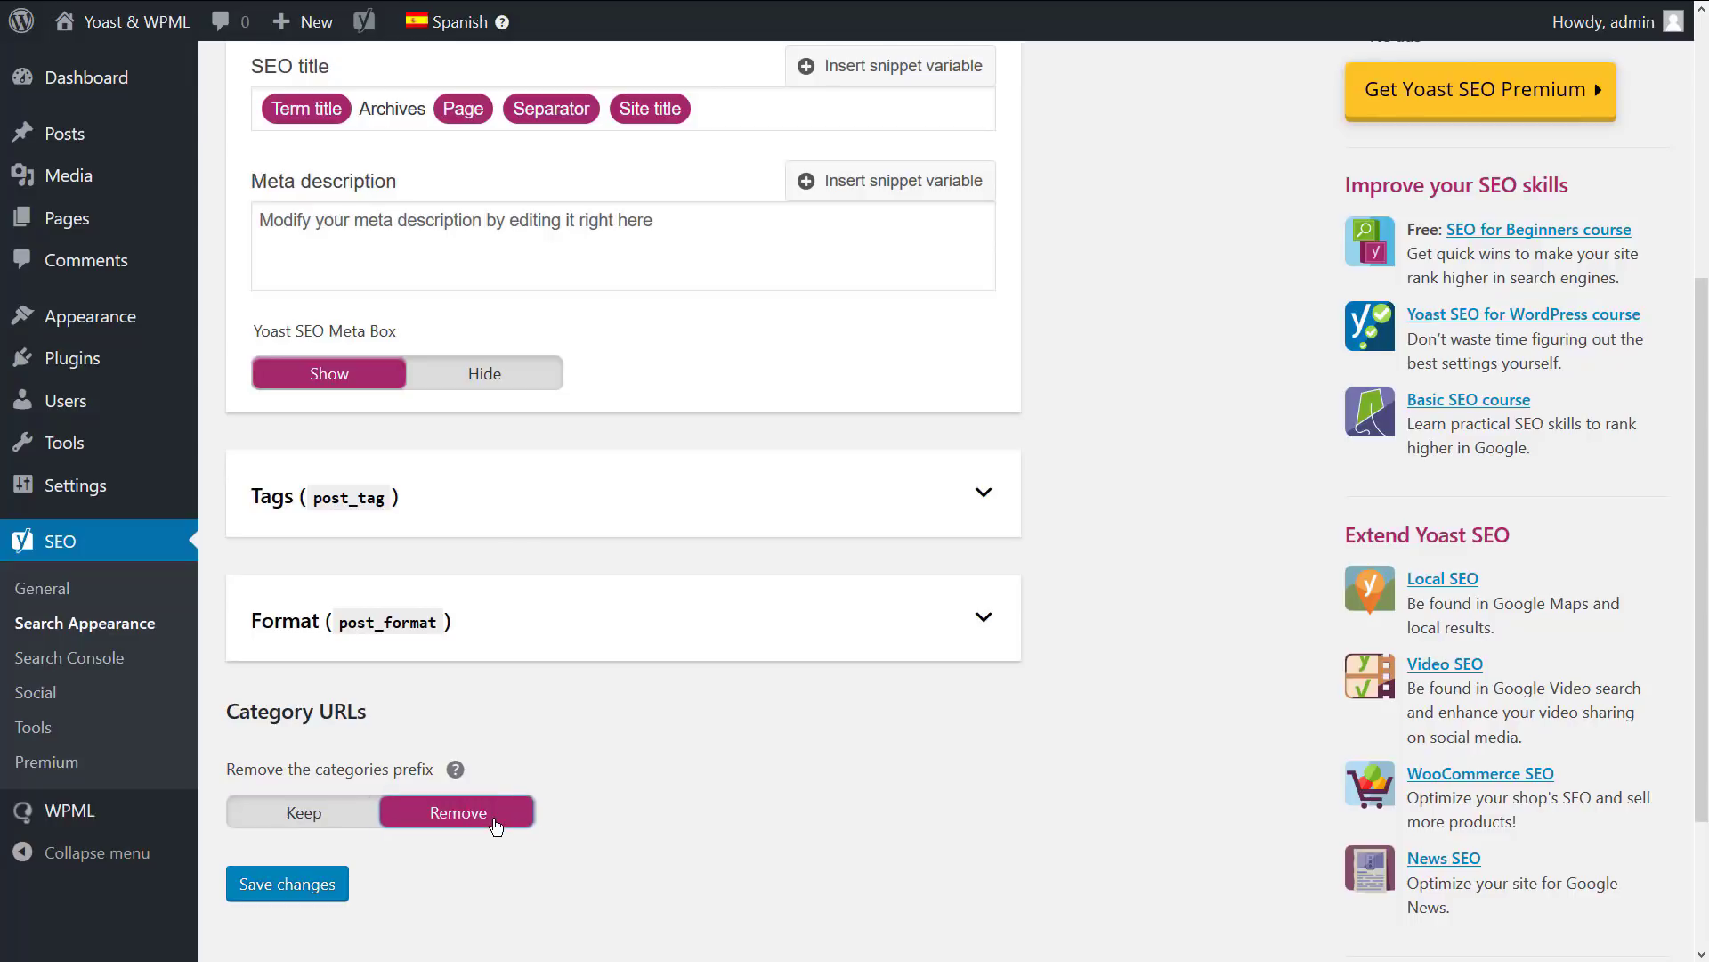
click(322, 884)
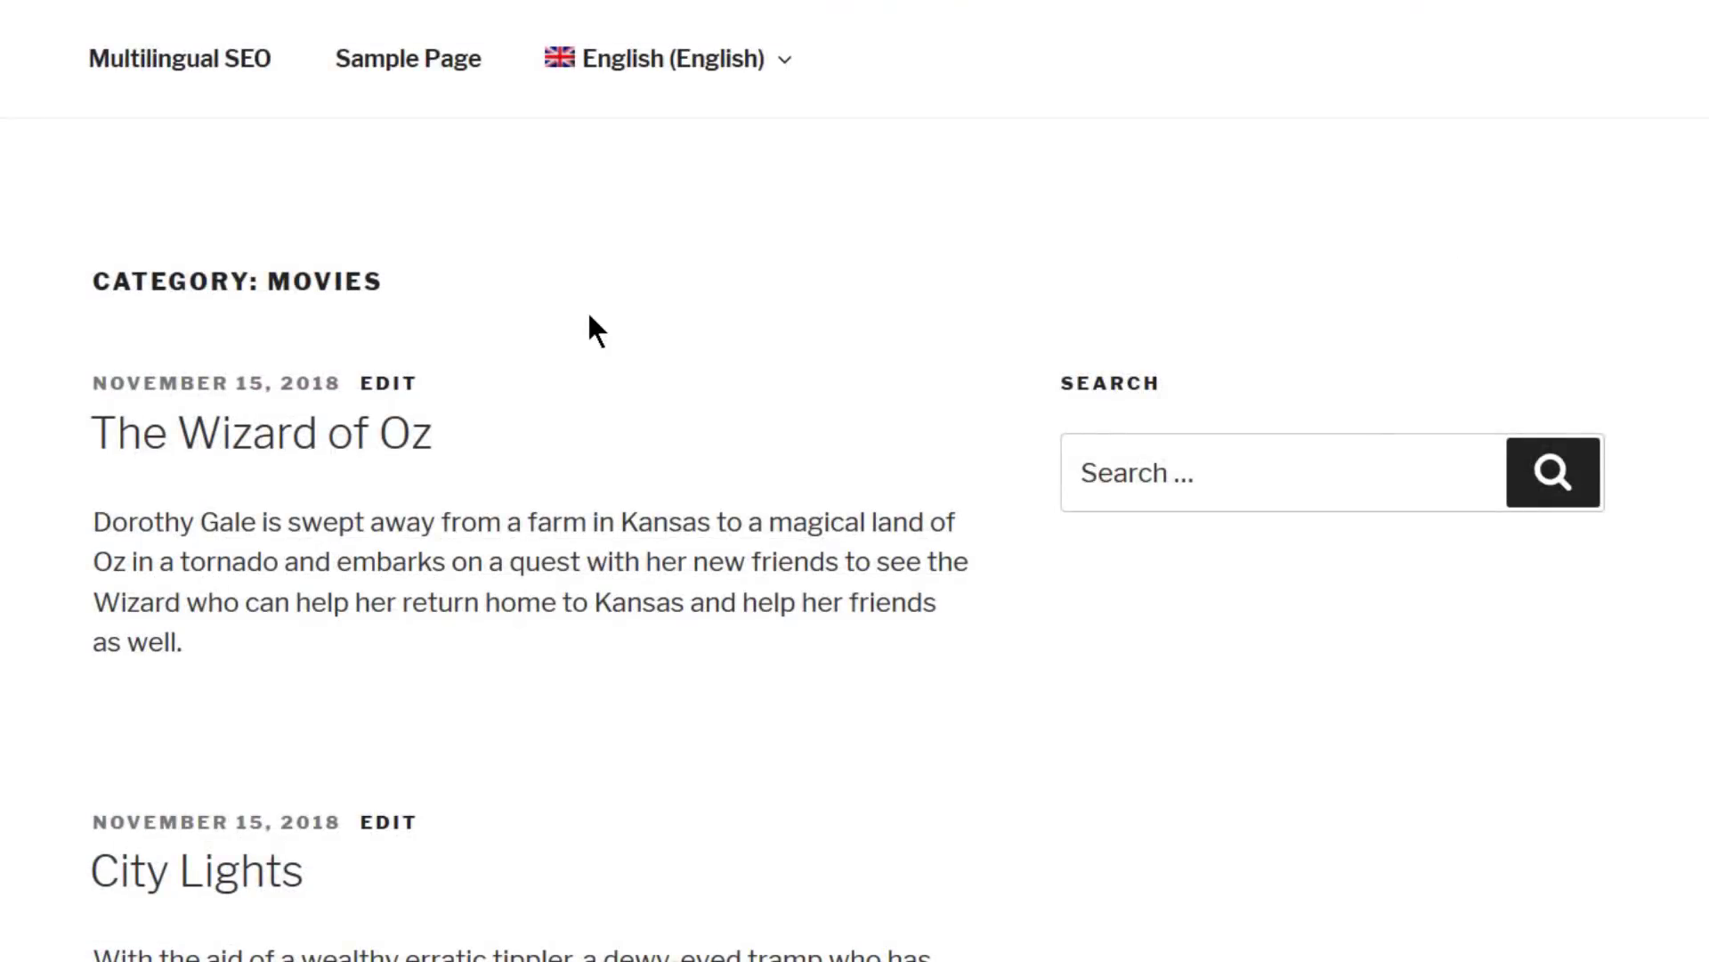
Switch the Movies category archive to Español using the language switcher.
mouse_move(771, 68)
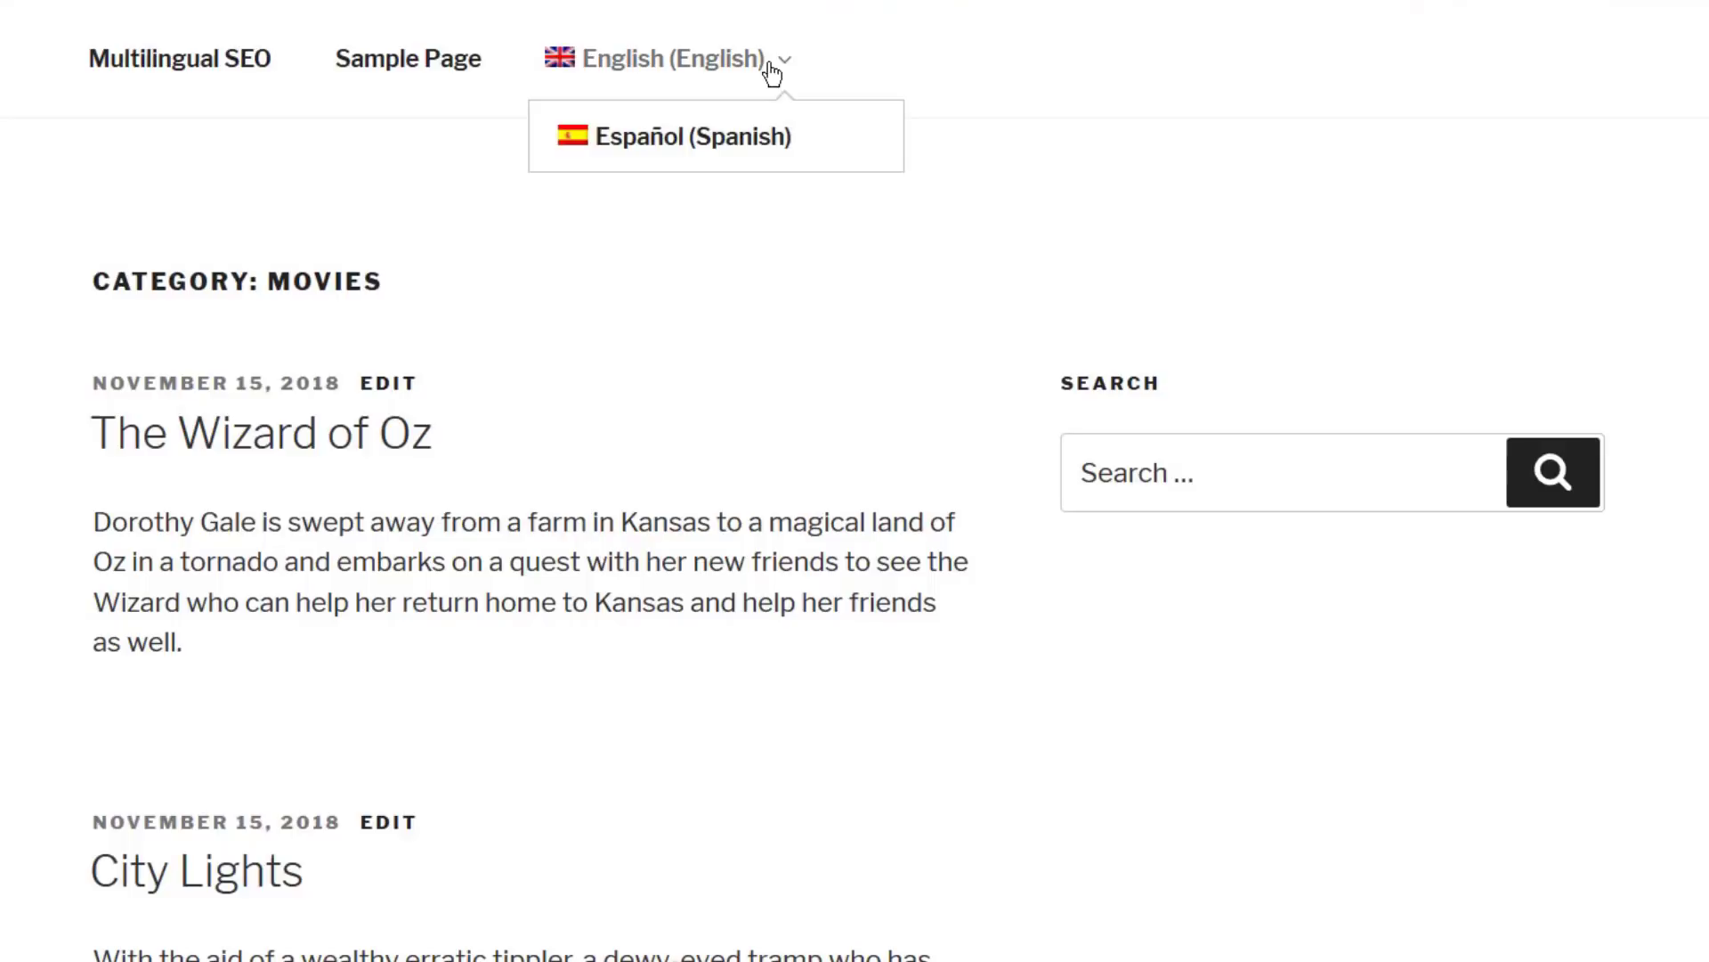
click(764, 155)
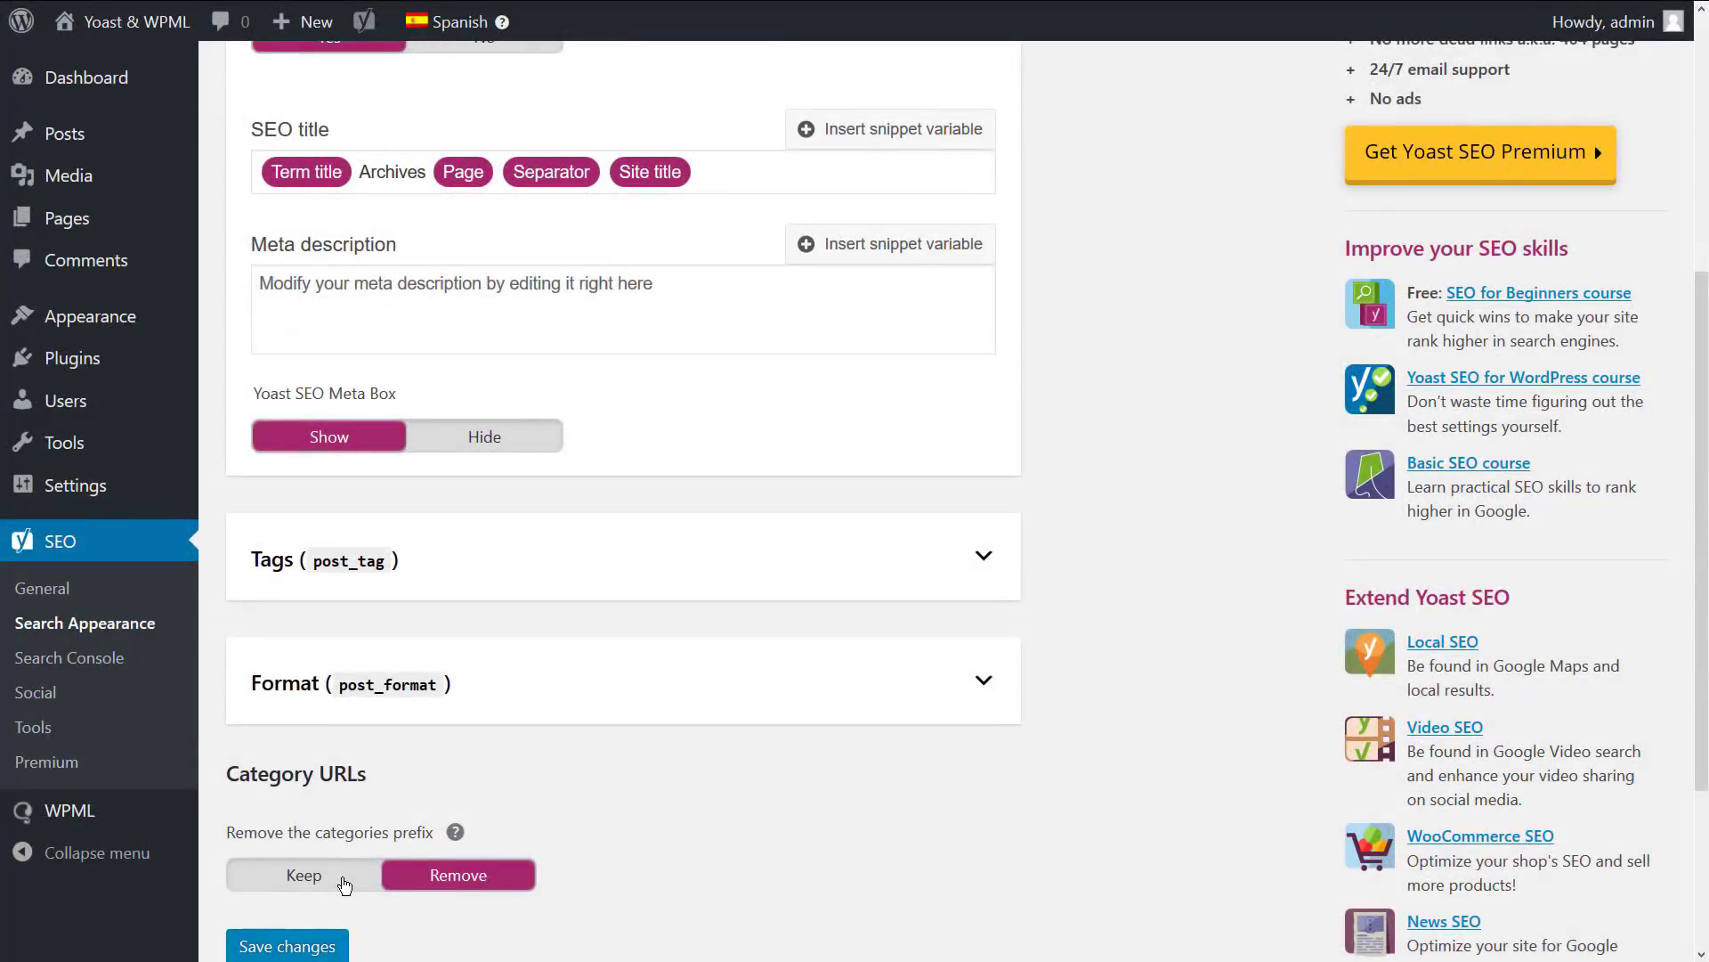
Save the categories prefix as Keep and search plugins for 'no category base'.
click(346, 884)
click(309, 951)
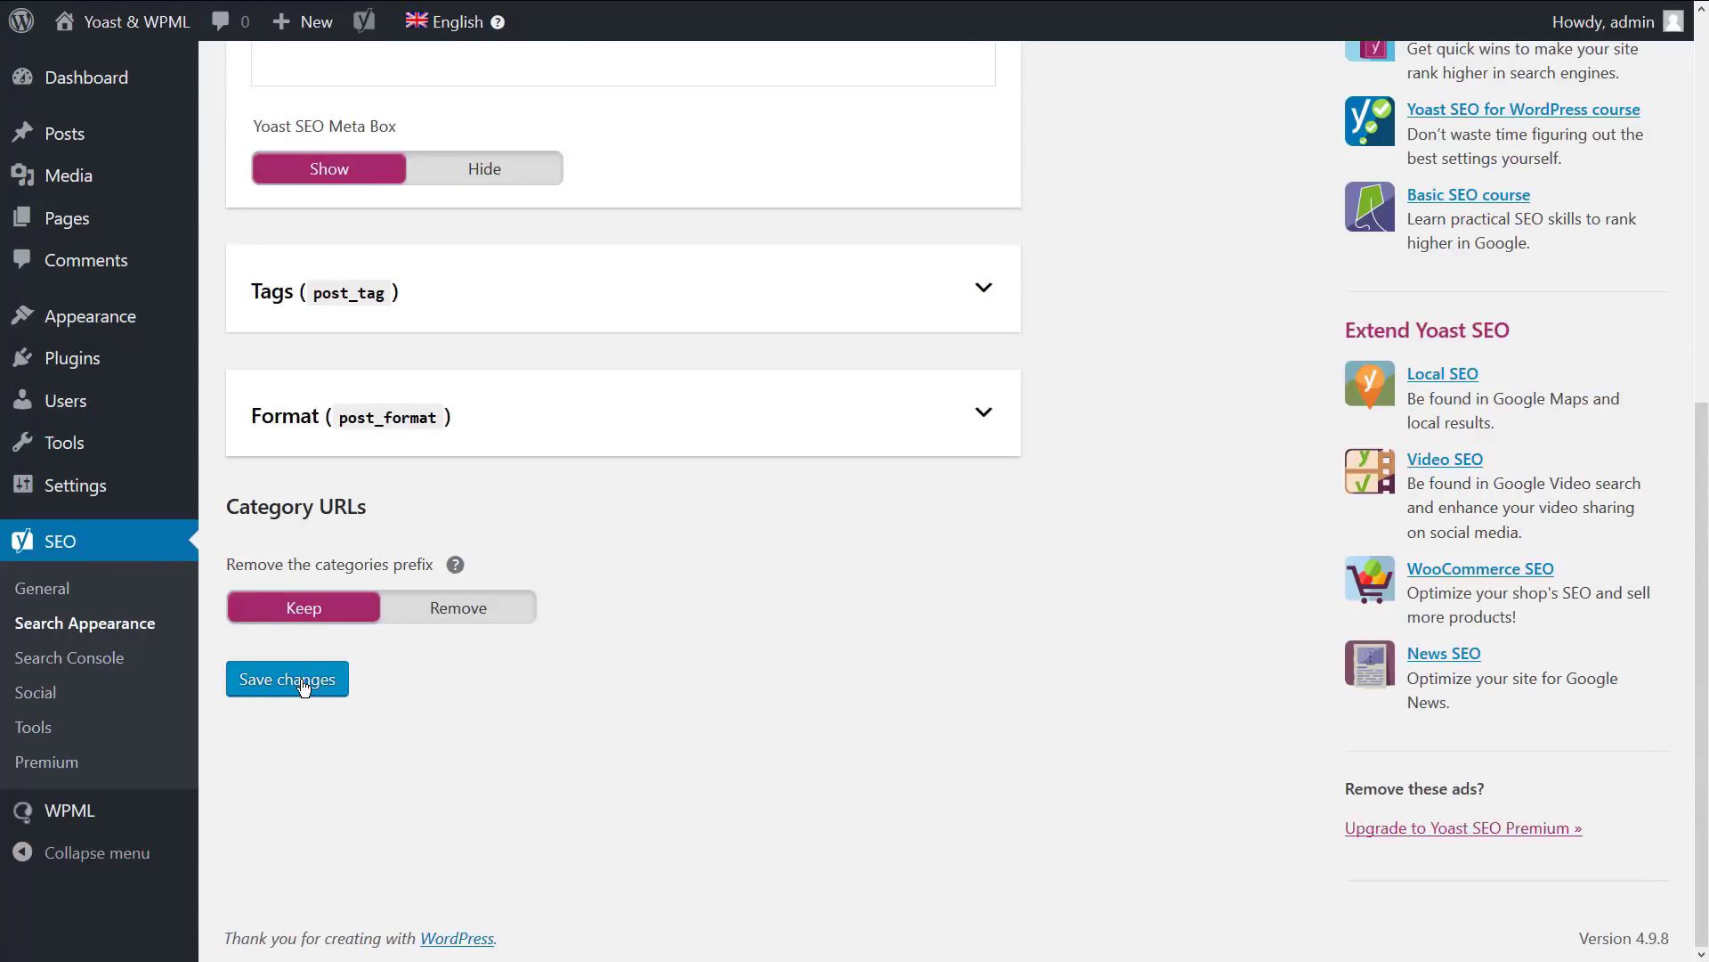
mouse_move(165, 365)
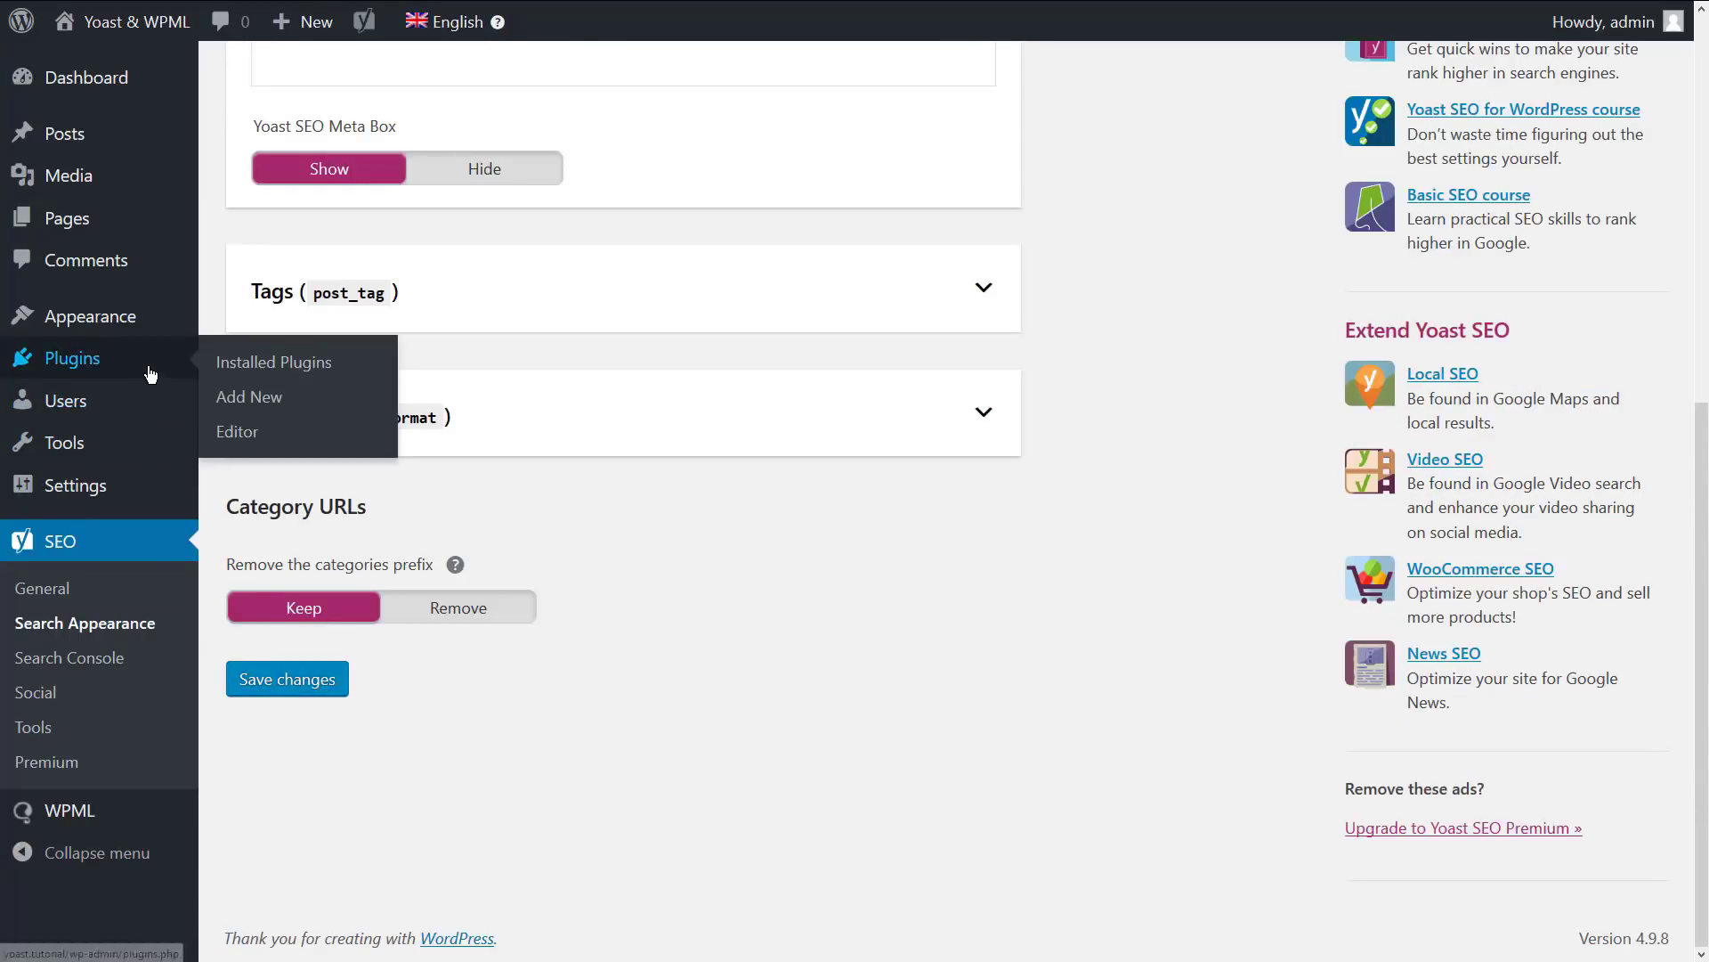
click(250, 398)
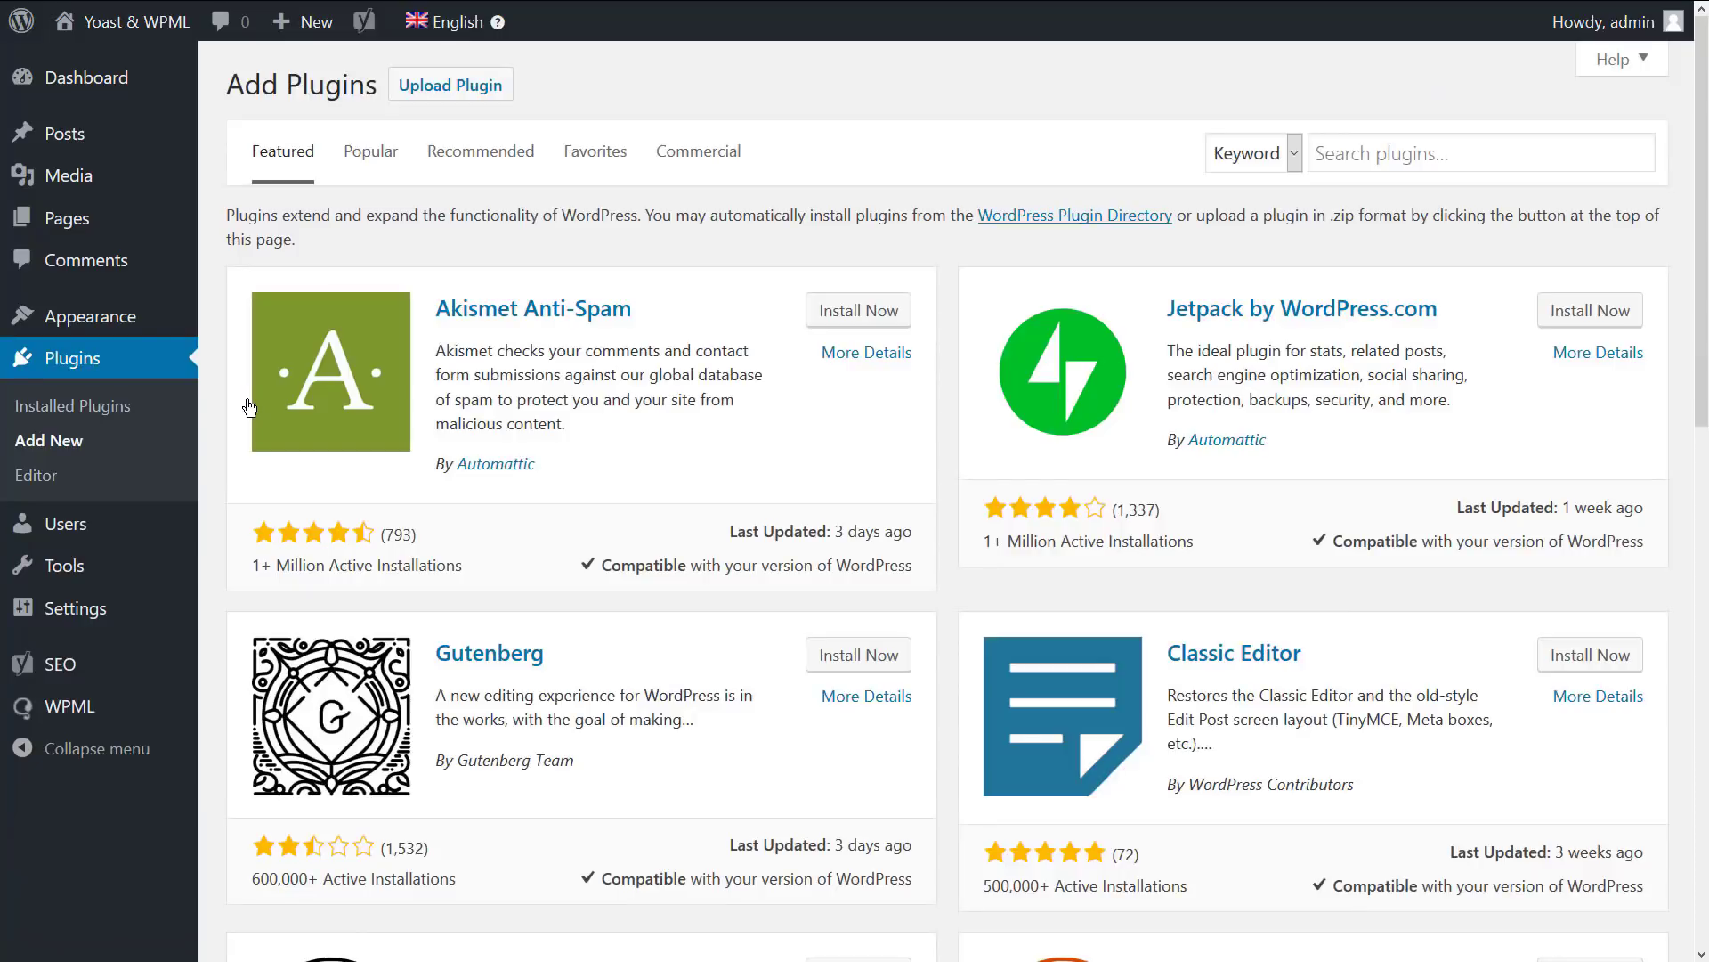
click(1382, 158)
text(no category base)
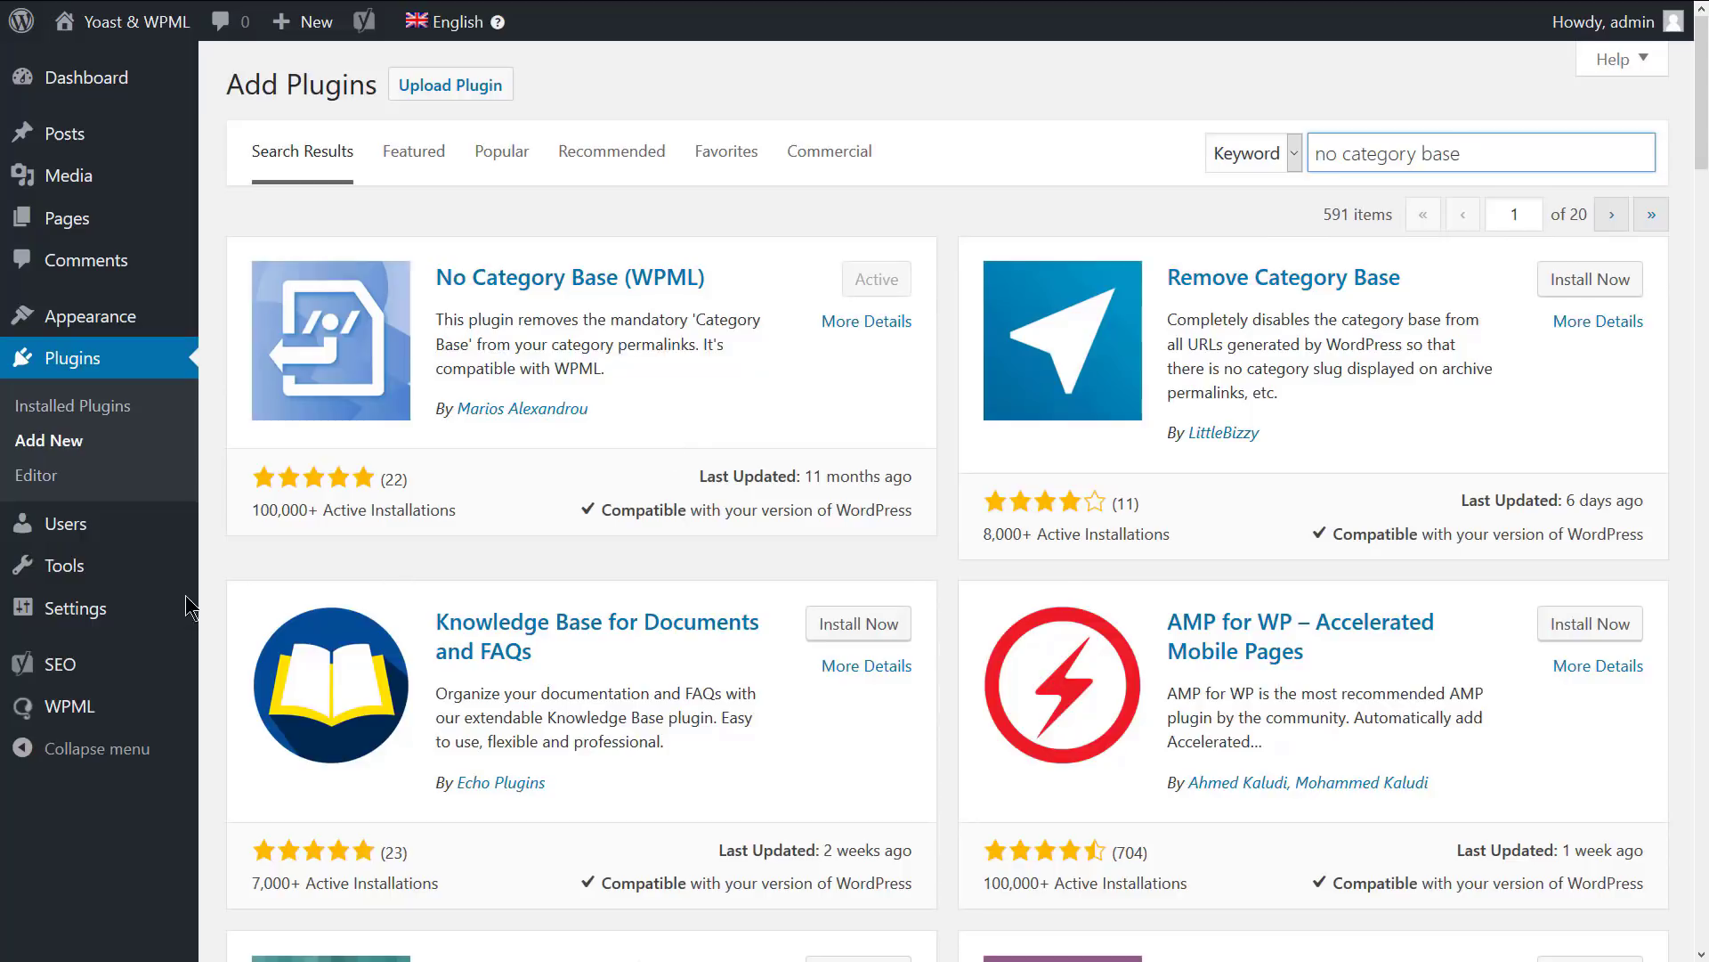
Go to Settings > Permalinks and scroll down toward Save Changes.
mouse_move(105, 618)
click(258, 787)
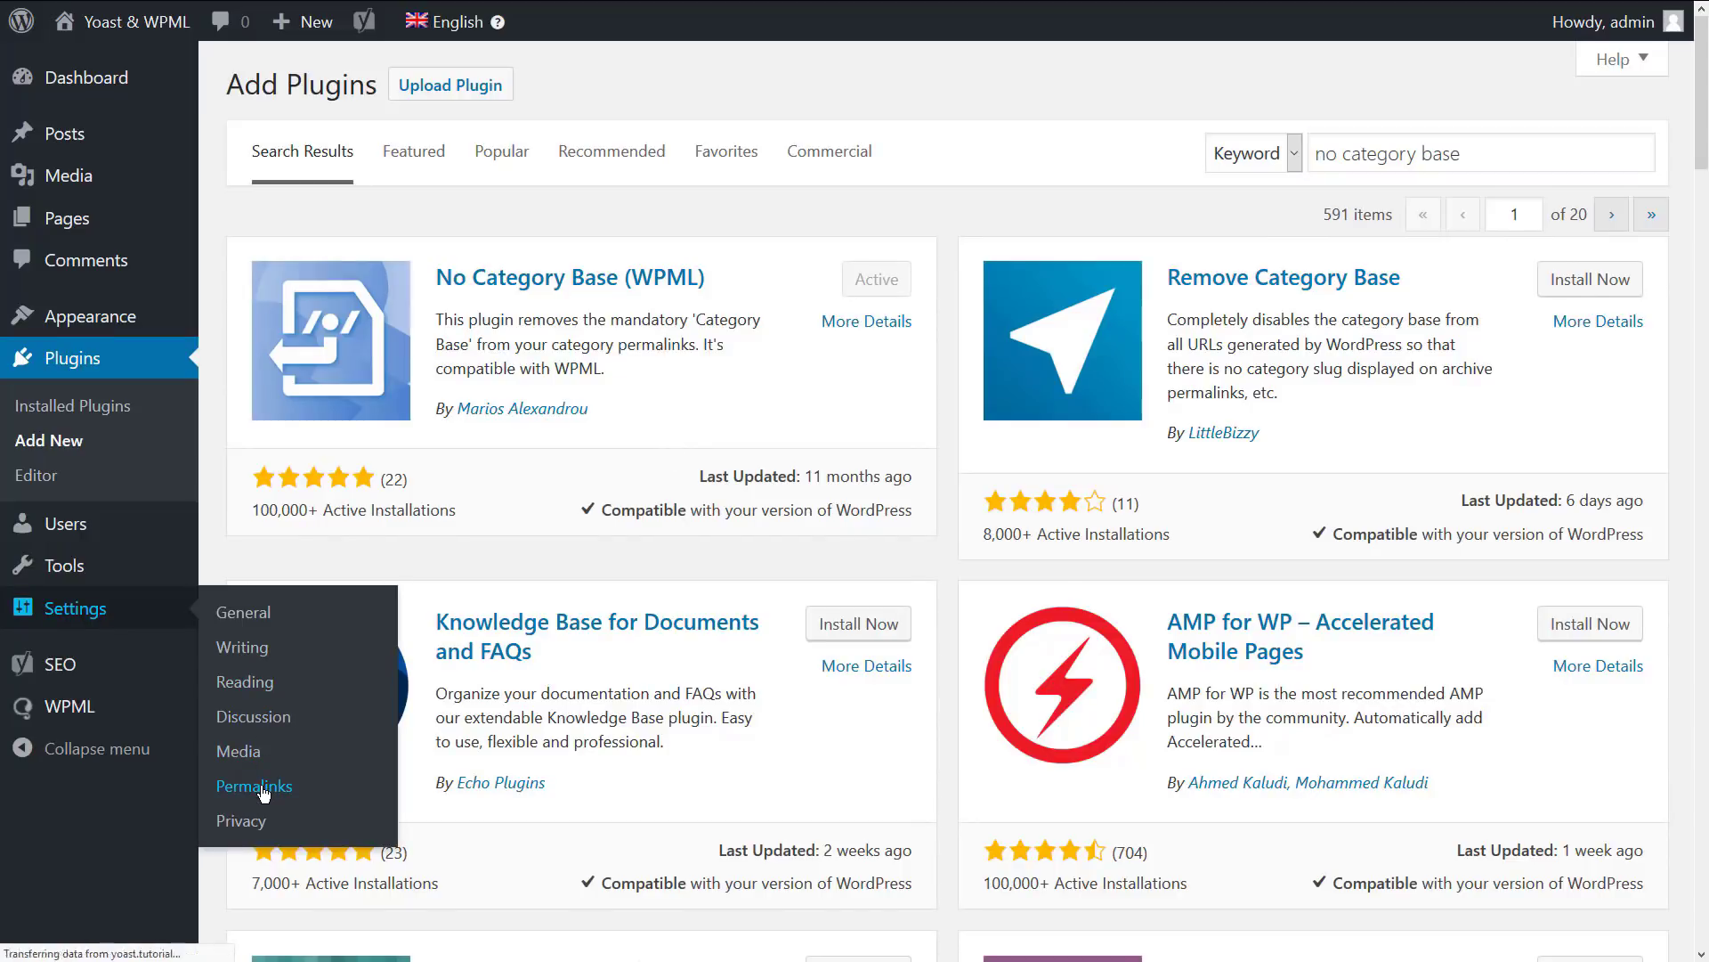
scroll(263, 790, down, 4)
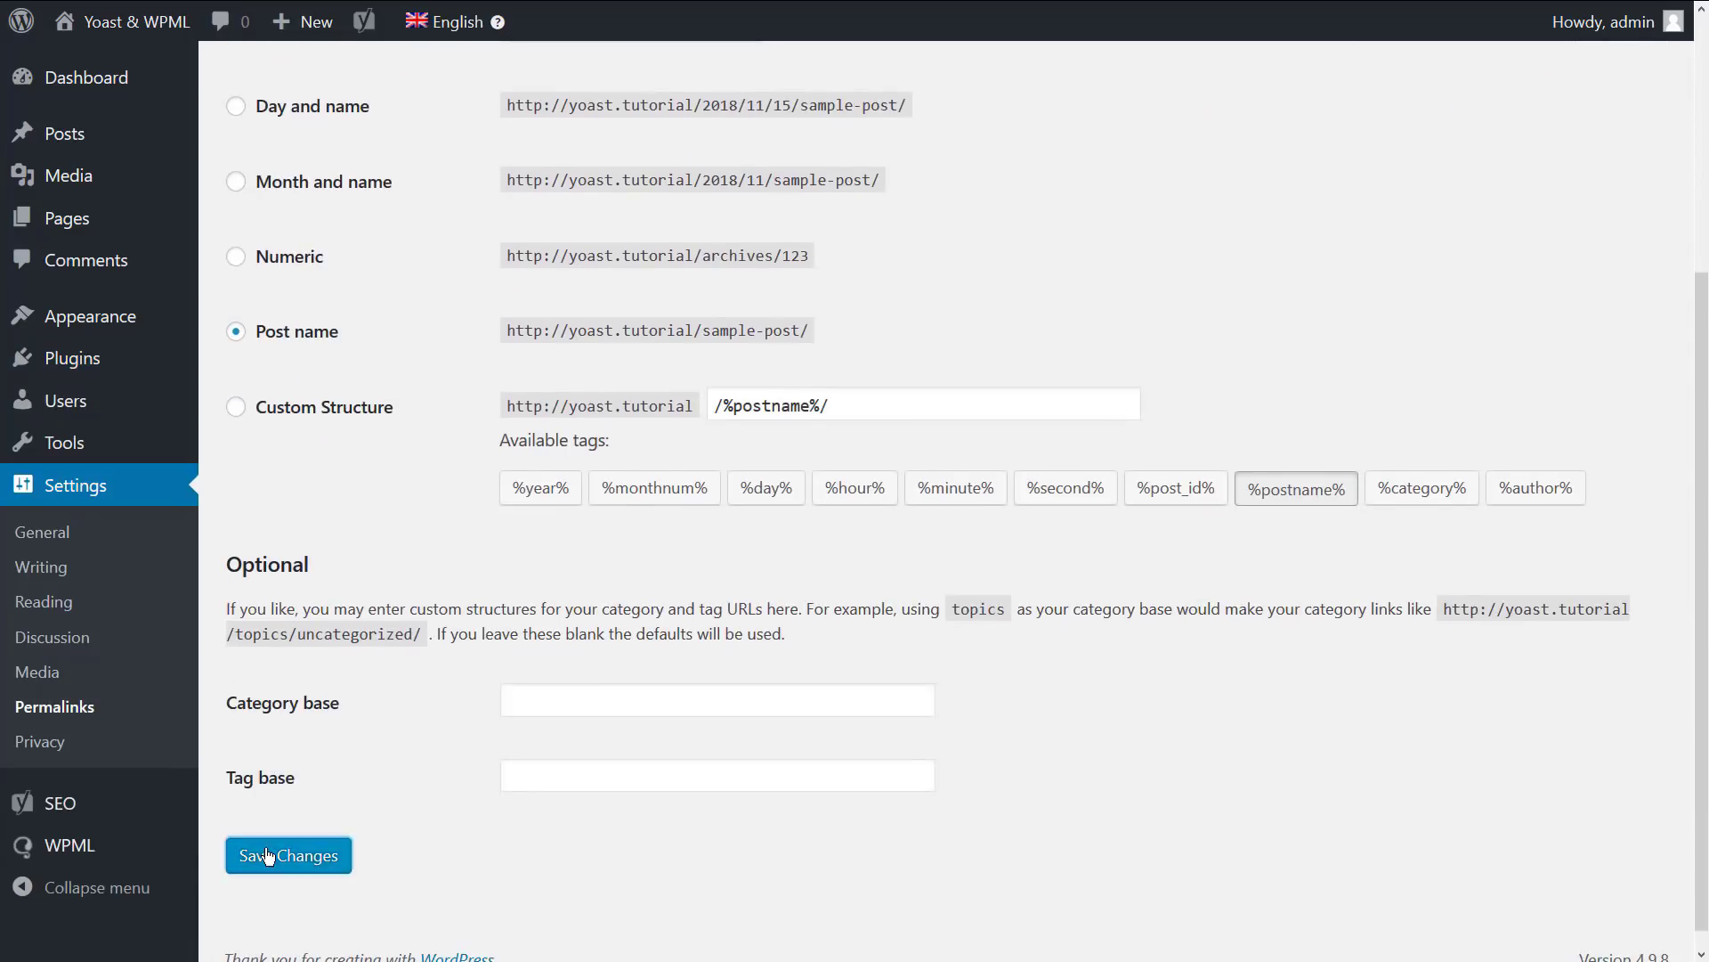